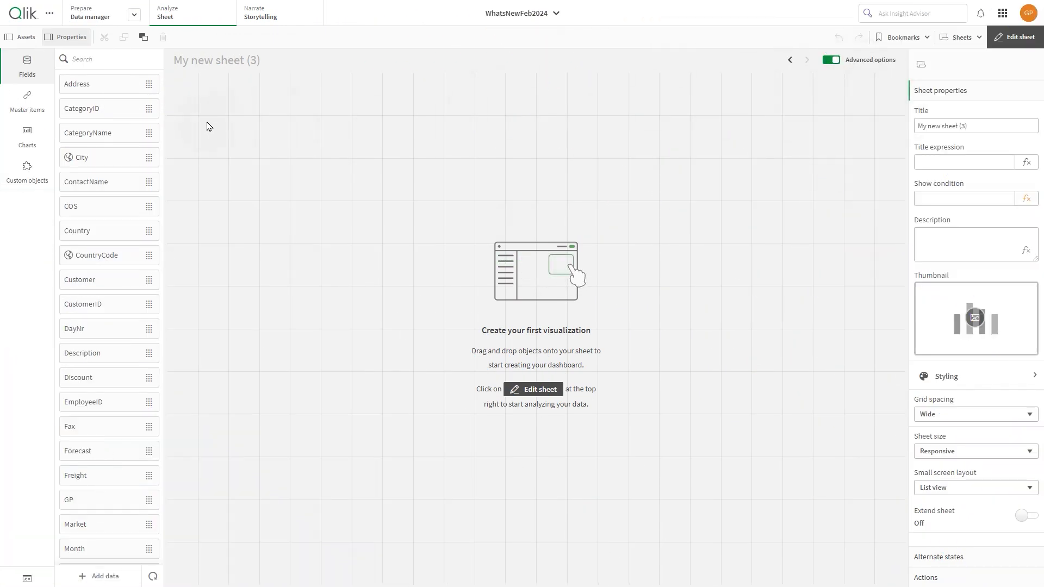
Place a Pivot table from the Qlik Visualization bundle on the sheet and resize it to 24 x 12
left_click(24, 169)
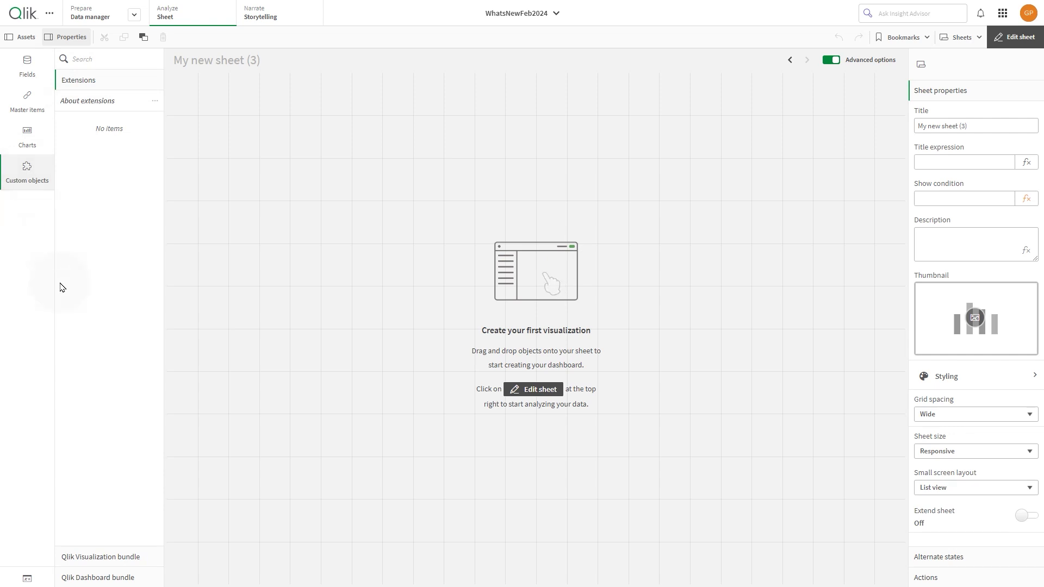
left_click(111, 557)
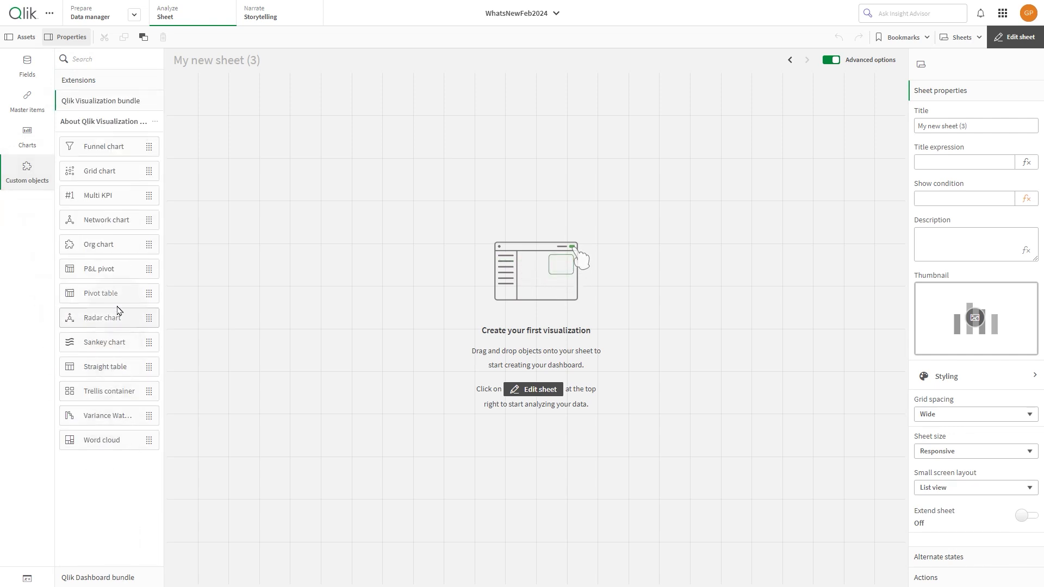
left_click_drag(114, 300, 240, 247)
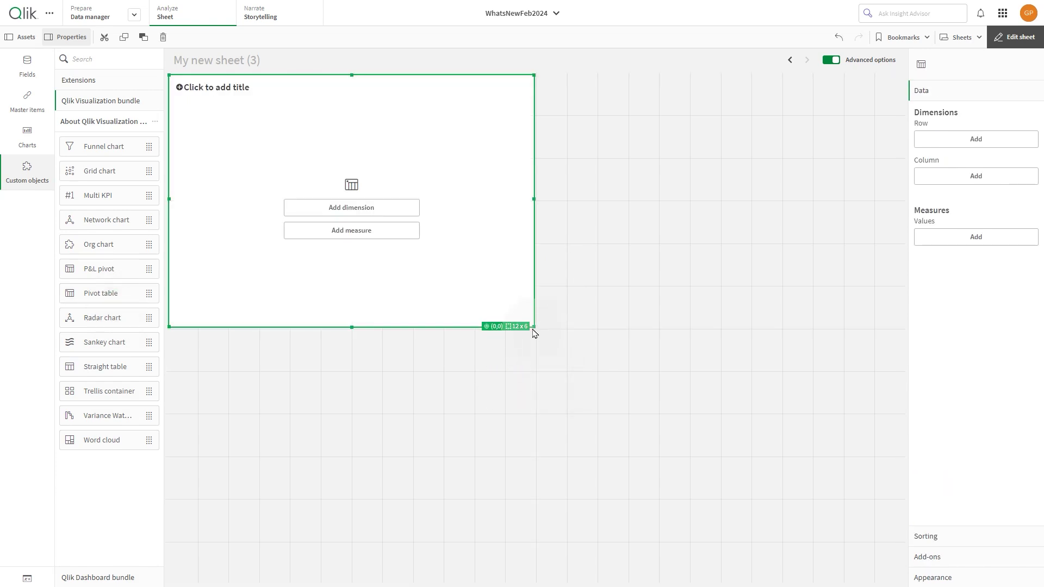
left_click_drag(534, 326, 902, 581)
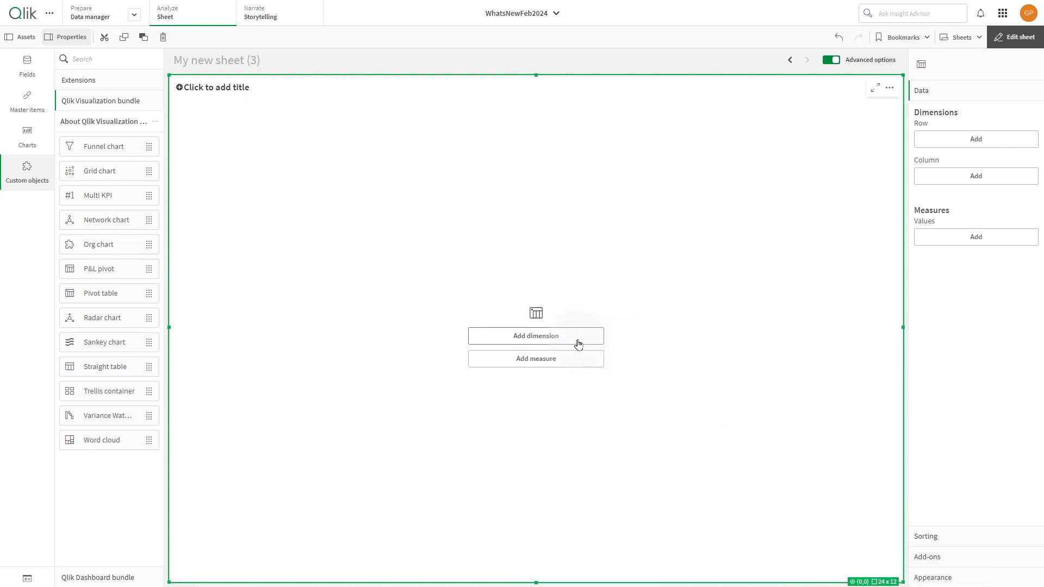
Add Product as the first row dimension, labelled Division
left_click(546, 341)
type("Prod")
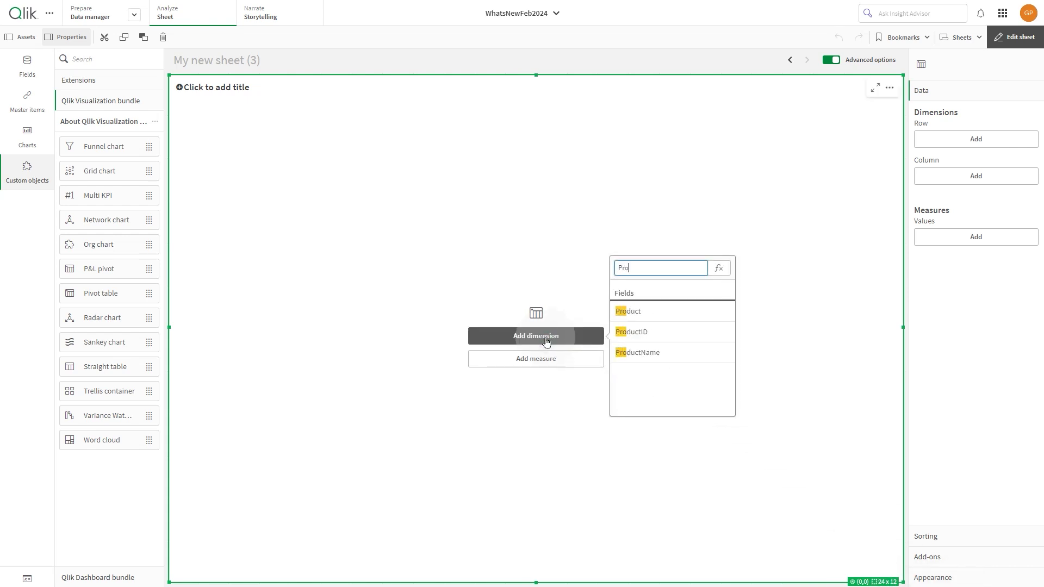
left_click(634, 312)
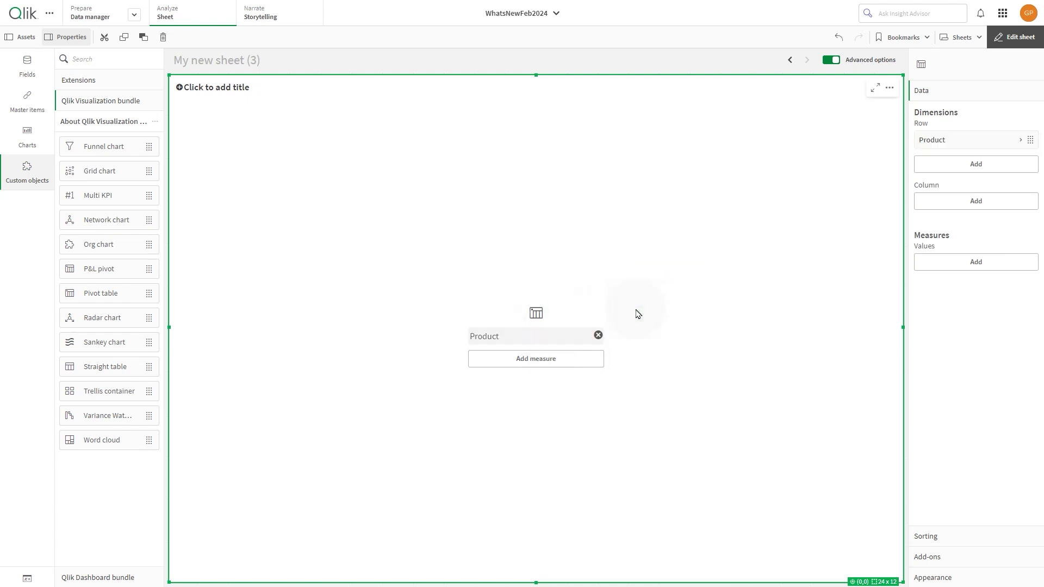
left_click(967, 141)
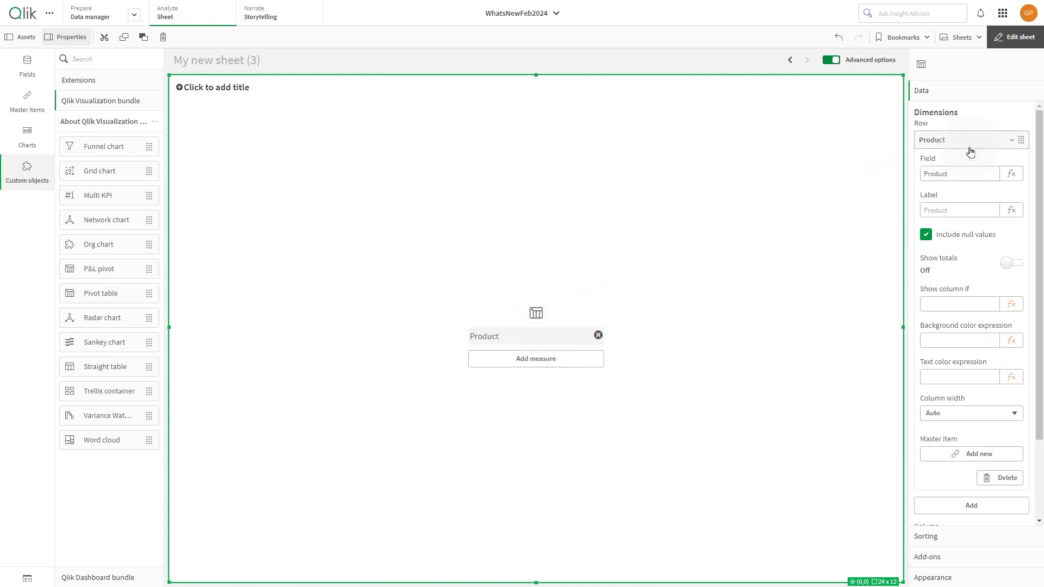
left_click(955, 212)
left_click(947, 142)
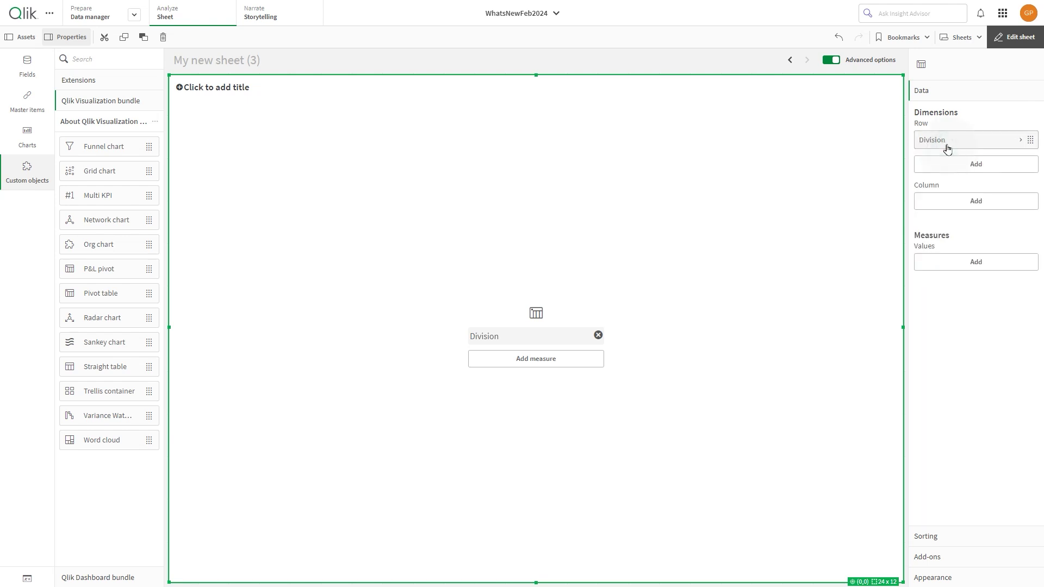
Add CategoryName as the second row dimension, labelled Category
left_click(976, 164)
type("Cate")
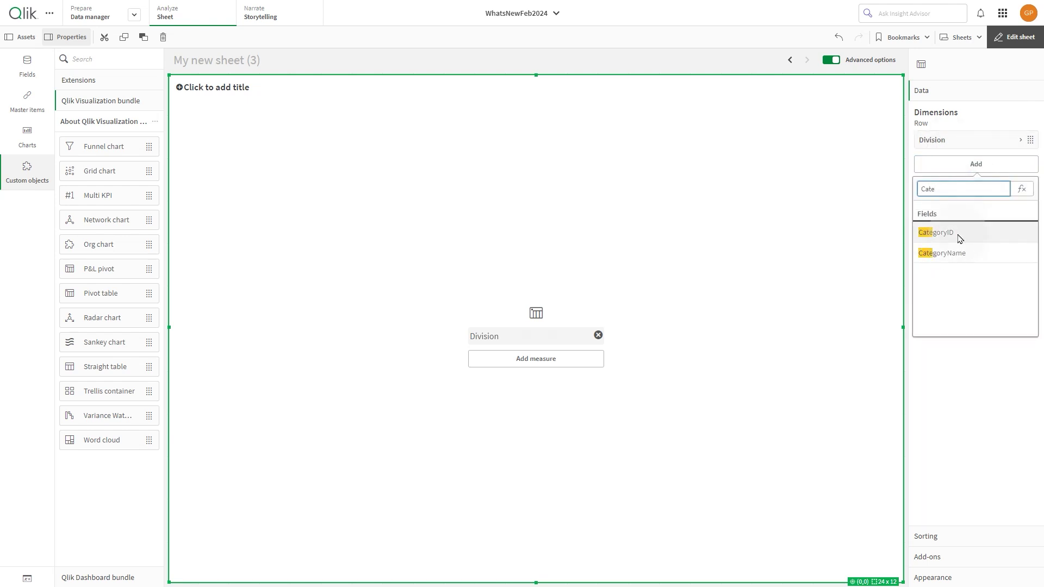
left_click(953, 252)
left_click(1011, 171)
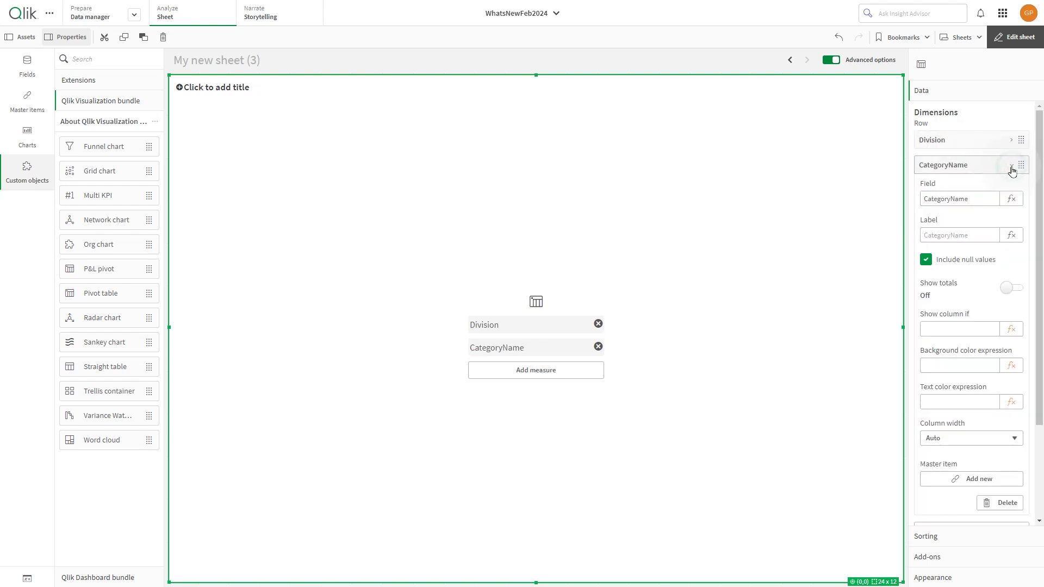
left_click(964, 235)
type("Category")
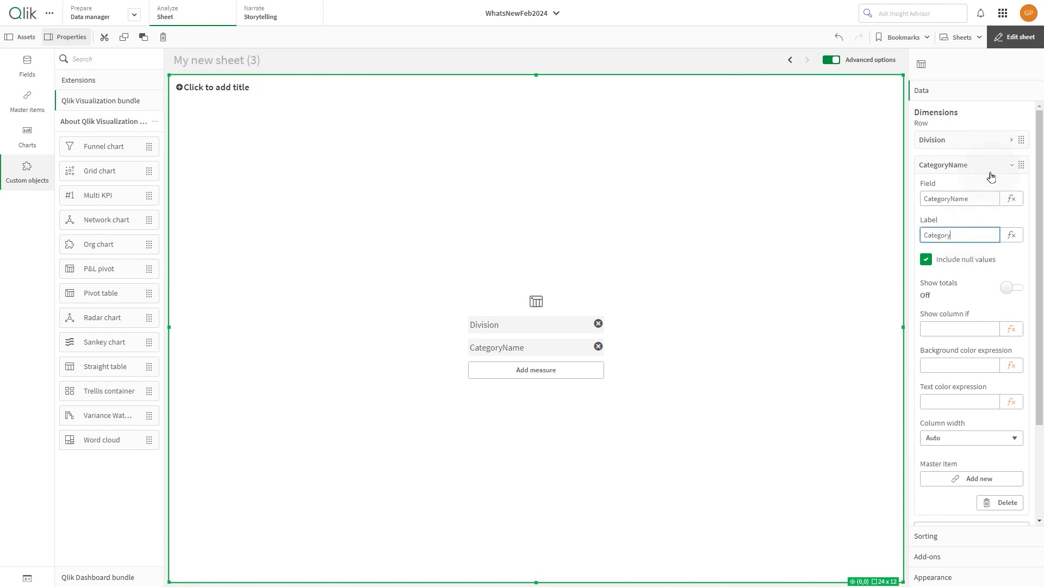
left_click(990, 167)
Add ProductName as the third row dimension, labelled Product
left_click(990, 189)
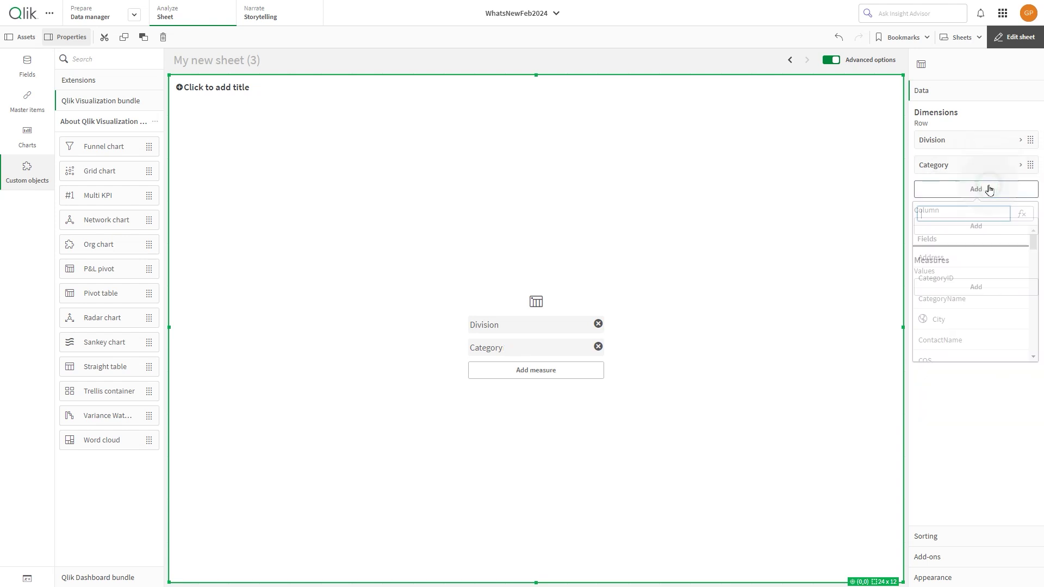
type("Pro")
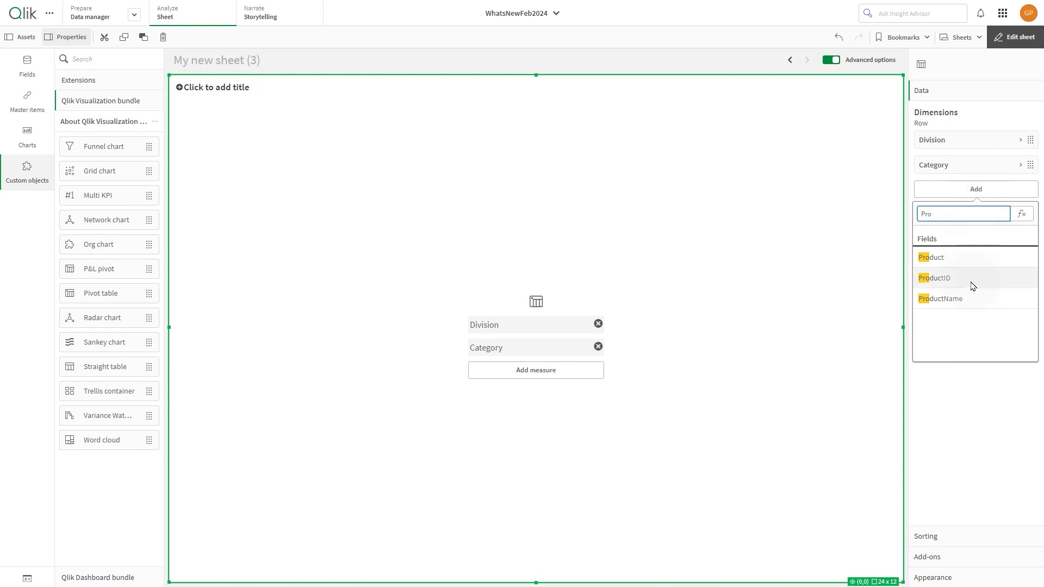
left_click(969, 298)
left_click(956, 194)
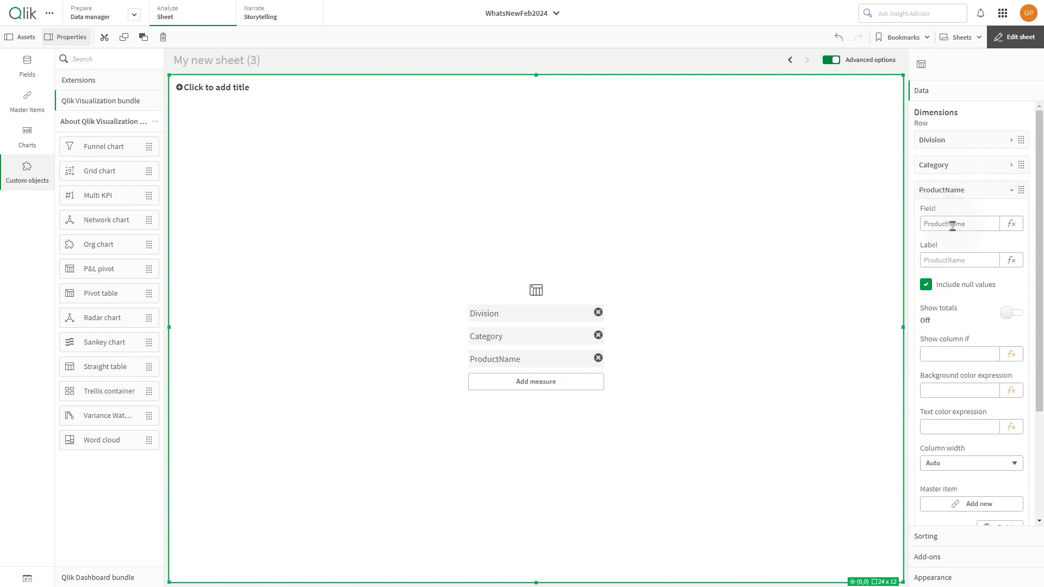
left_click(948, 256)
type("Product")
left_click(950, 191)
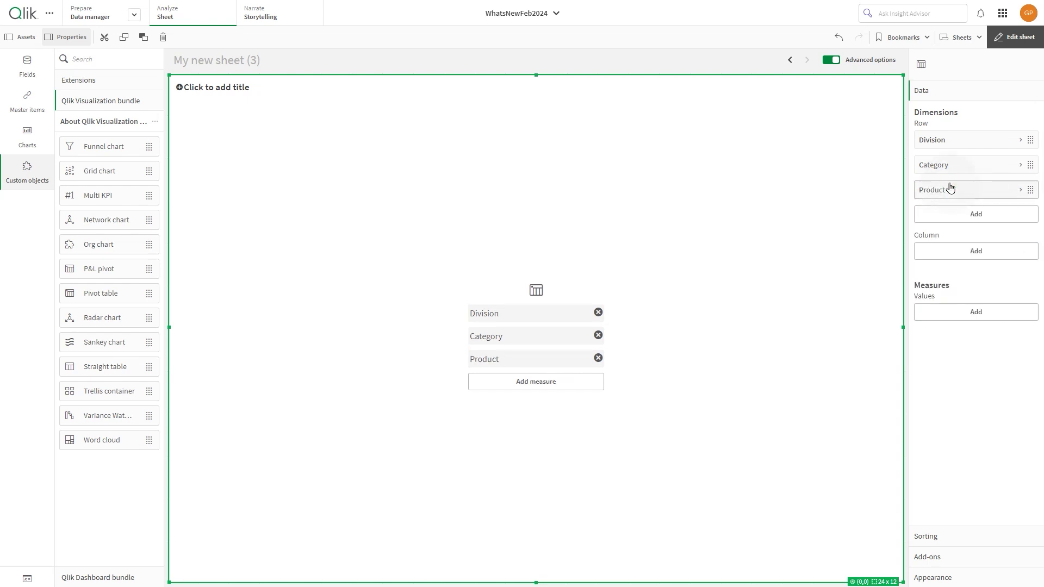
Add Year and Quarter as column dimensions
left_click(947, 252)
type("Yea")
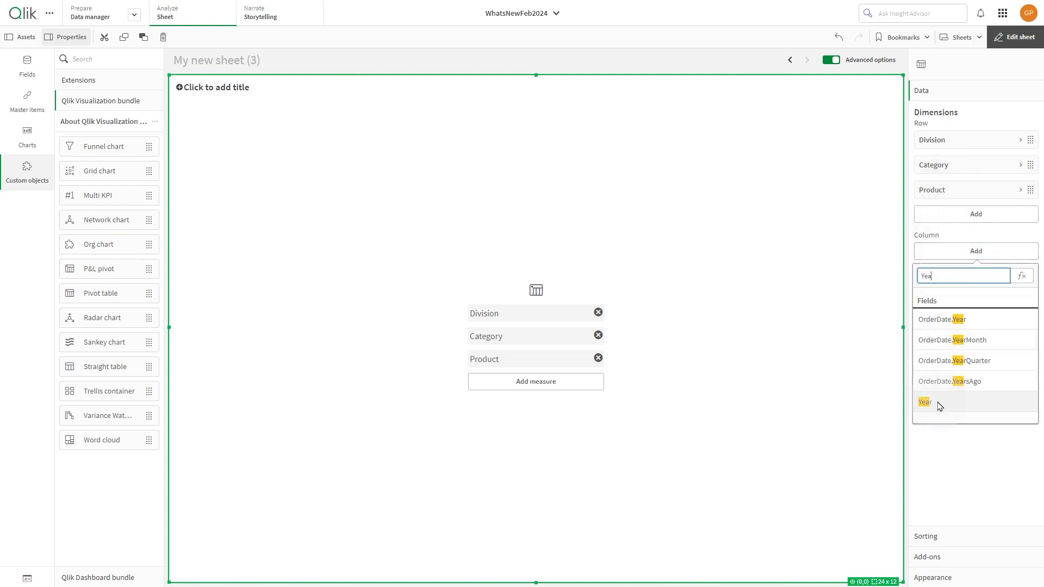
left_click(938, 405)
left_click(949, 287)
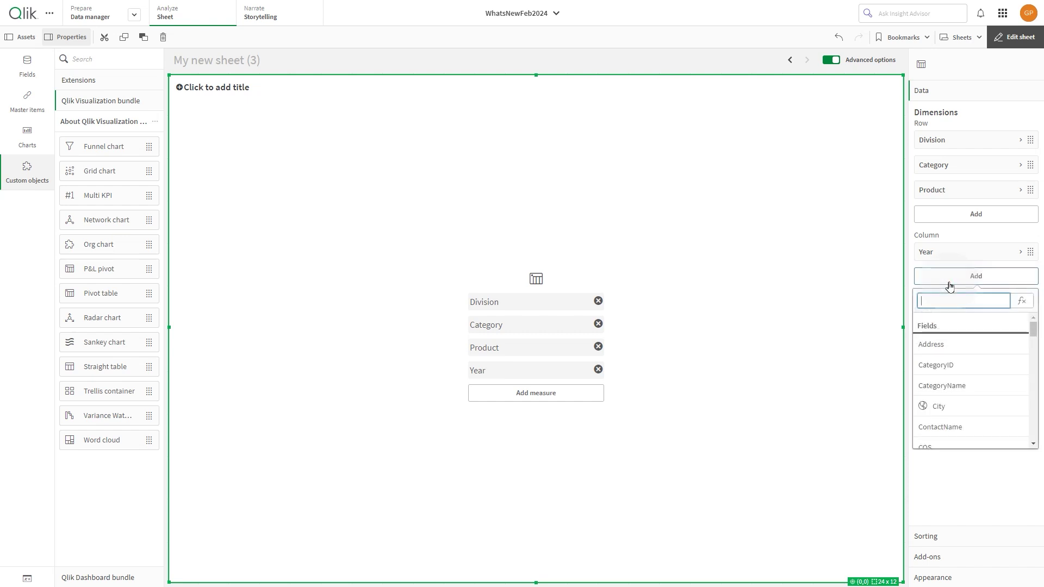
type("Quarter")
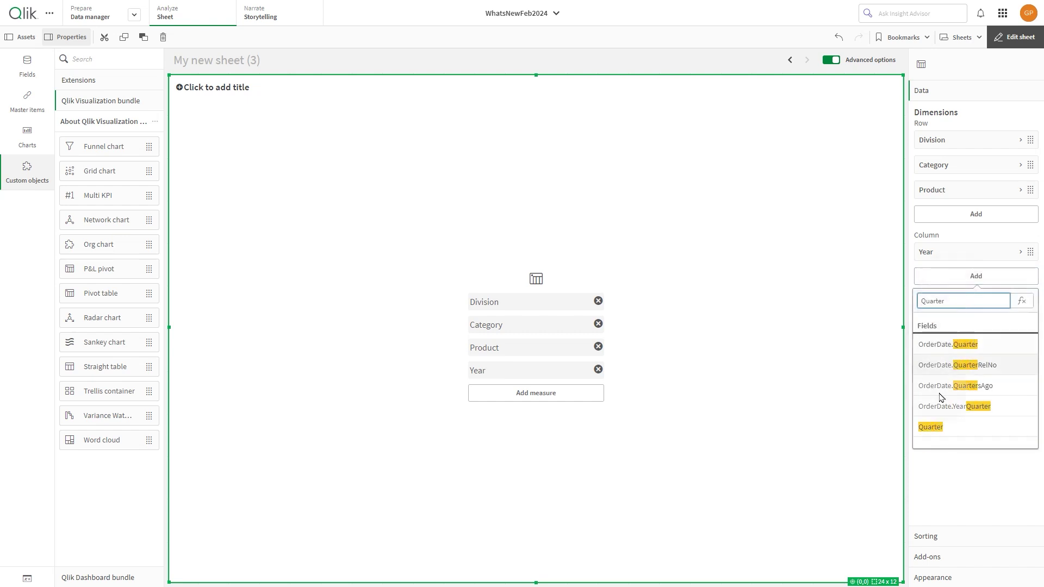
left_click(941, 425)
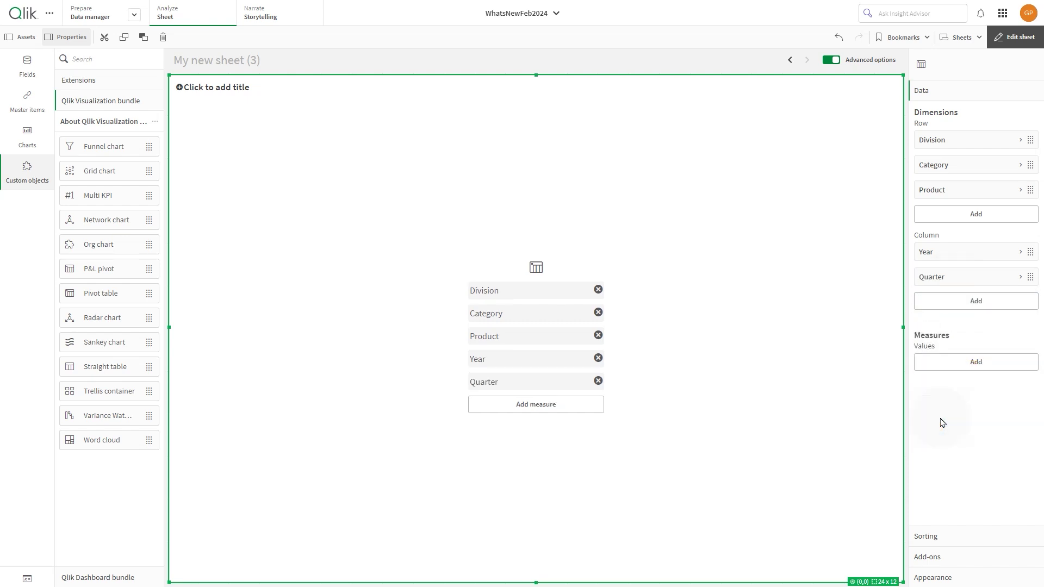
Add Sum(Sales) and Sum(COS) as measures
left_click(974, 362)
type("Sal")
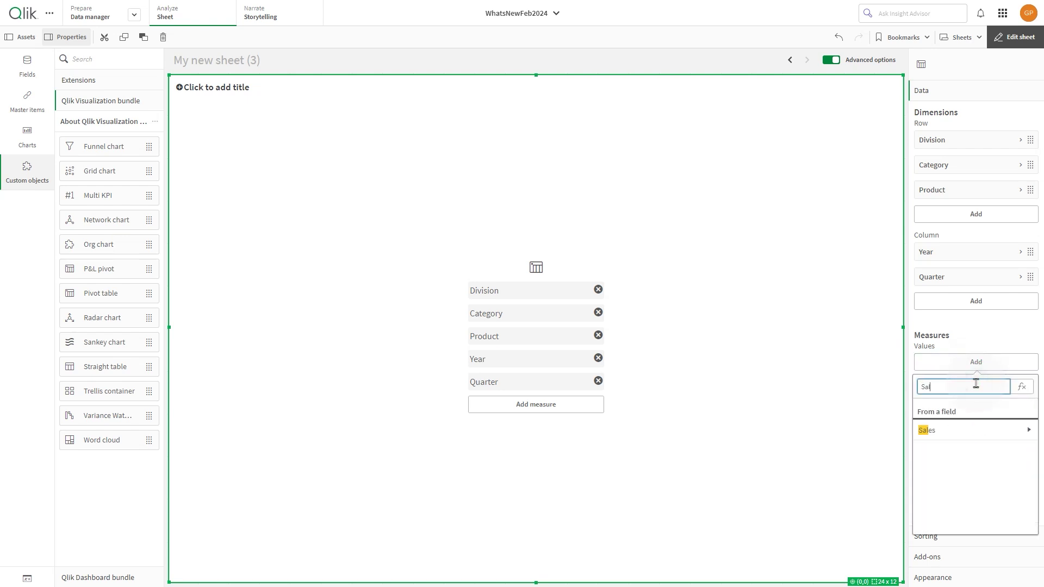
type("es")
left_click(955, 429)
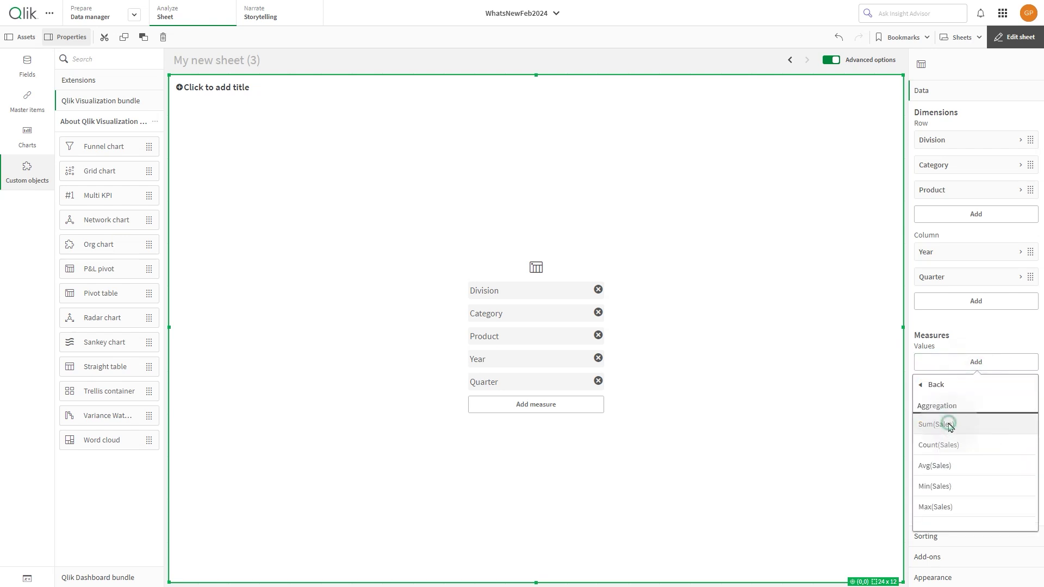
left_click(952, 426)
left_click(960, 391)
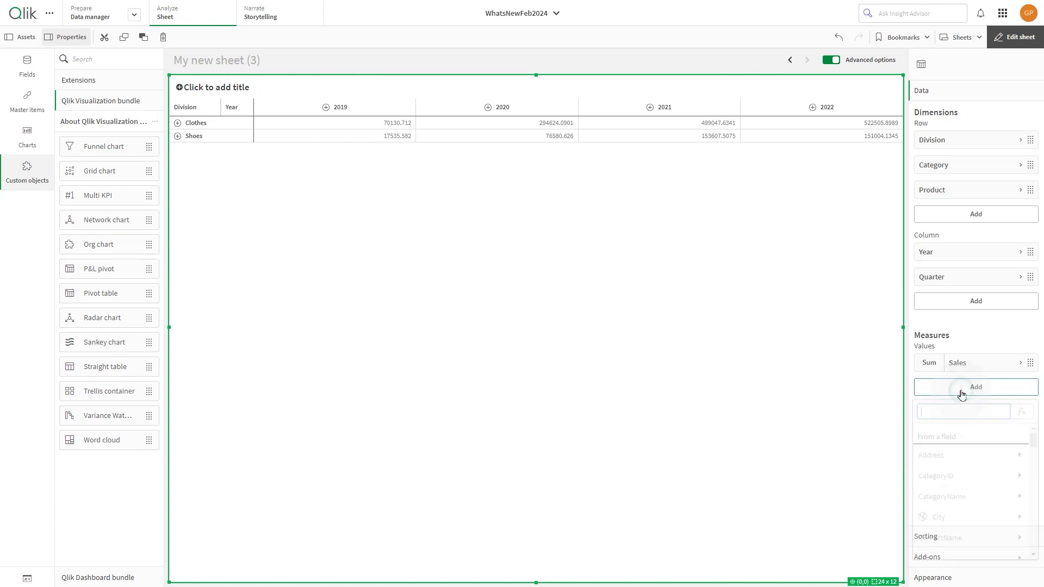
type("Cos")
left_click(941, 459)
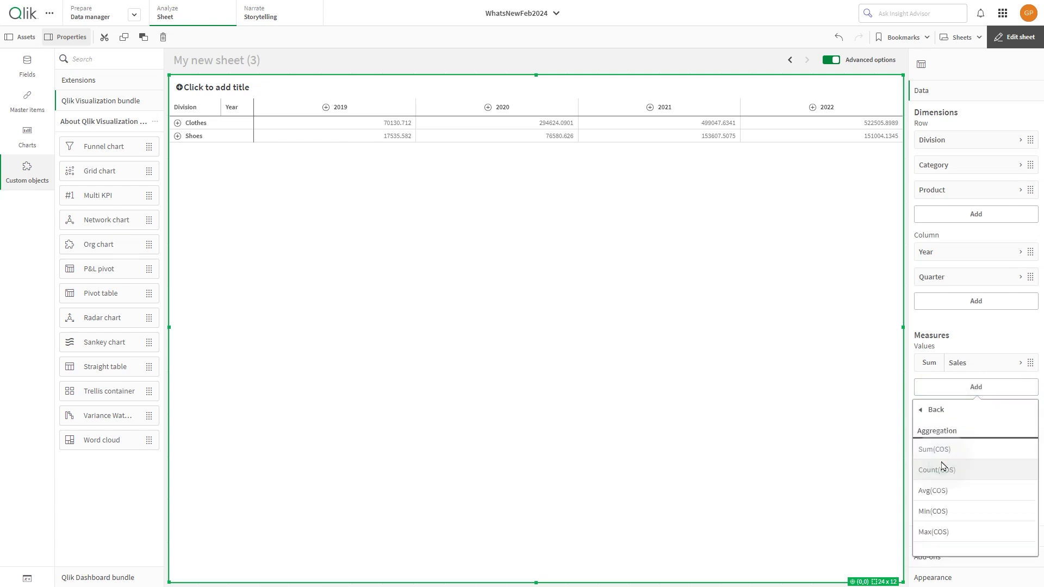
left_click(938, 449)
Label the two measures Sales and COS
left_click(960, 387)
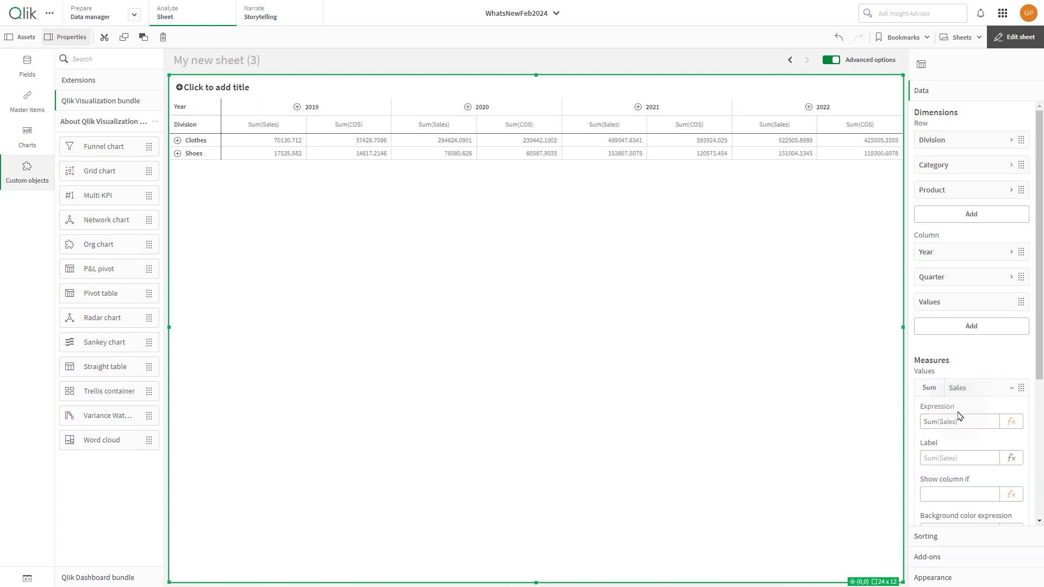
left_click(948, 456)
type("Sales")
left_click(970, 387)
left_click(968, 410)
left_click(956, 479)
type("COS")
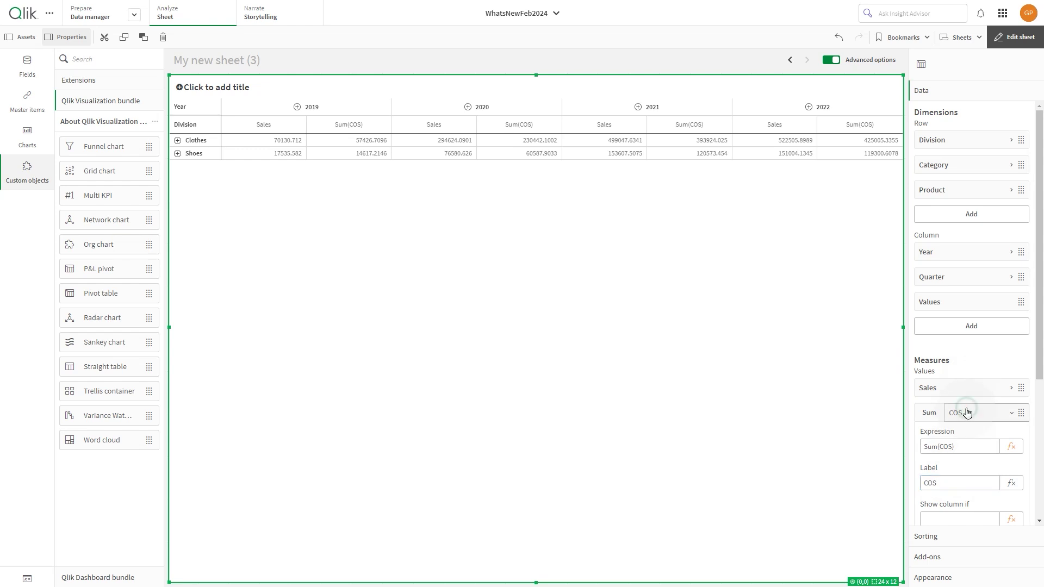
left_click(967, 413)
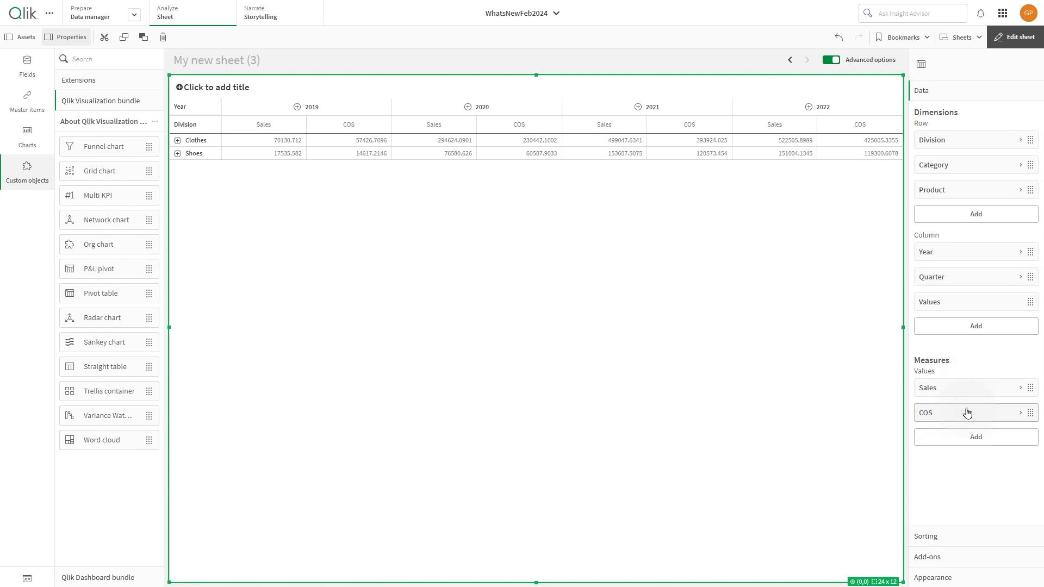
Add a measure with the expression num(sum(Sales)/sum(Forecast)-1, '0%')
left_click(952, 442)
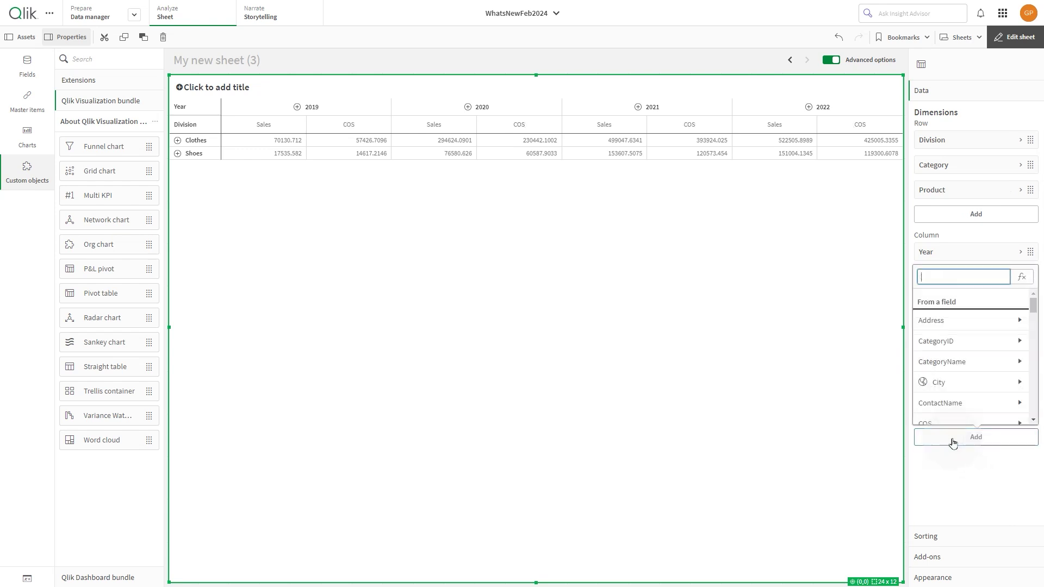
left_click(1029, 273)
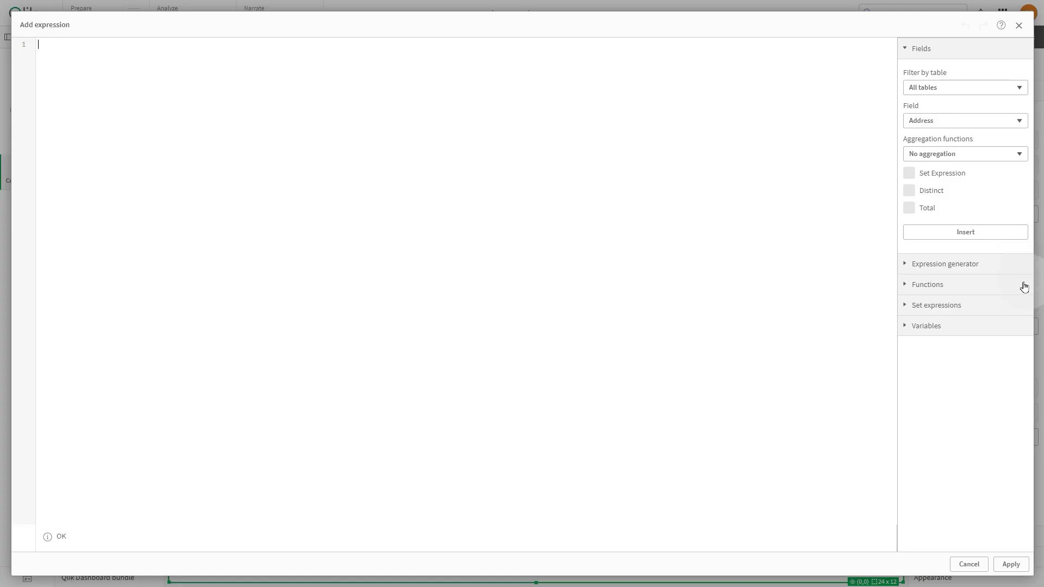
type("num(")
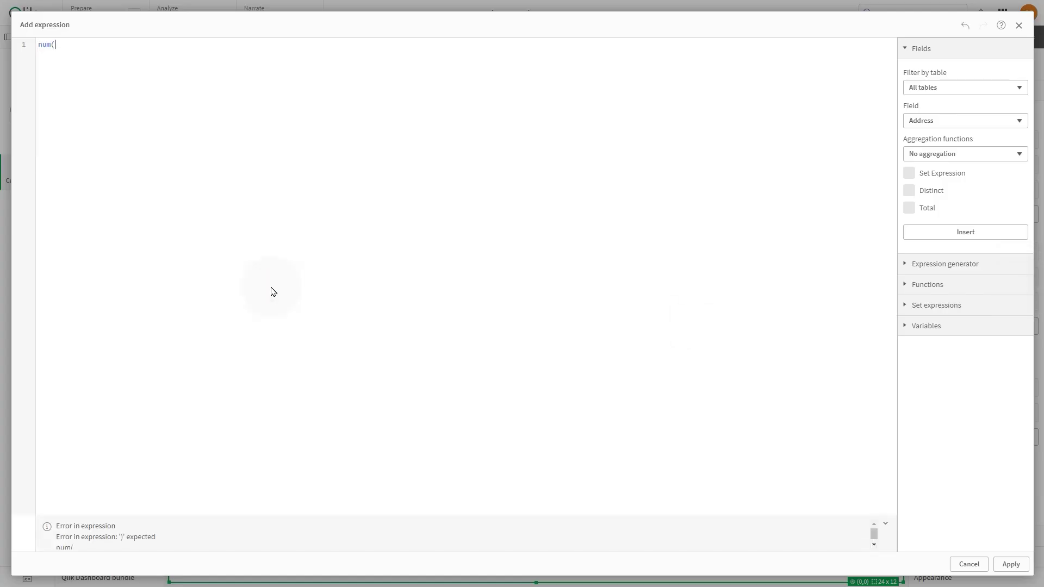
type("sum(Sales)/su")
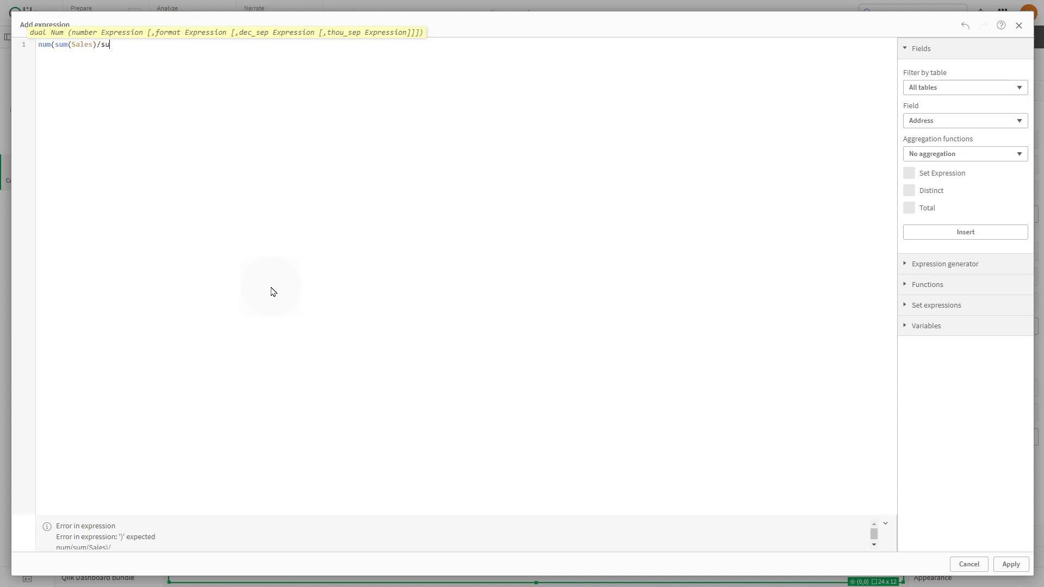
type("m(Forecast)-1, '0%')")
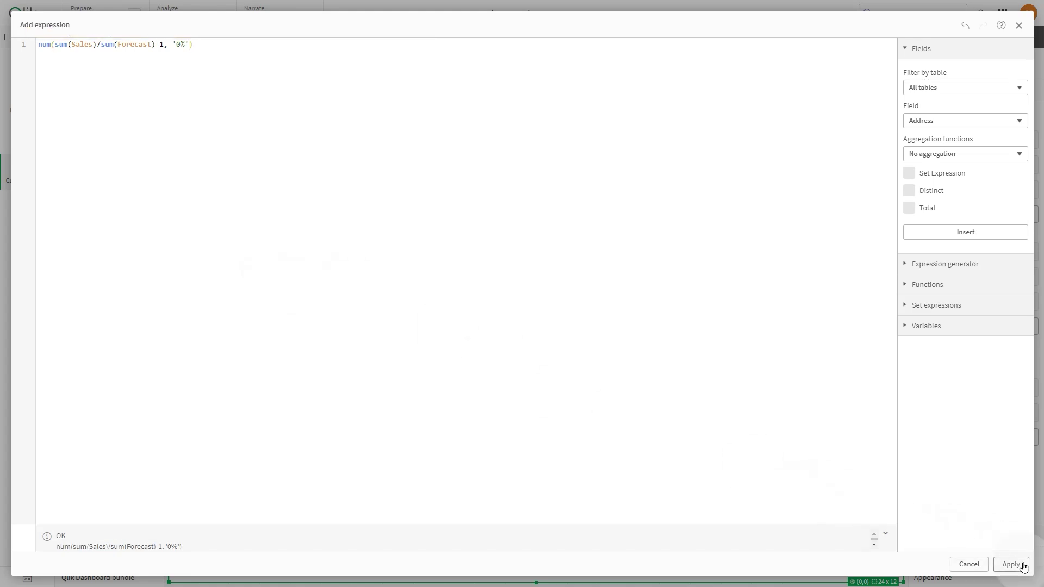
left_click(1010, 564)
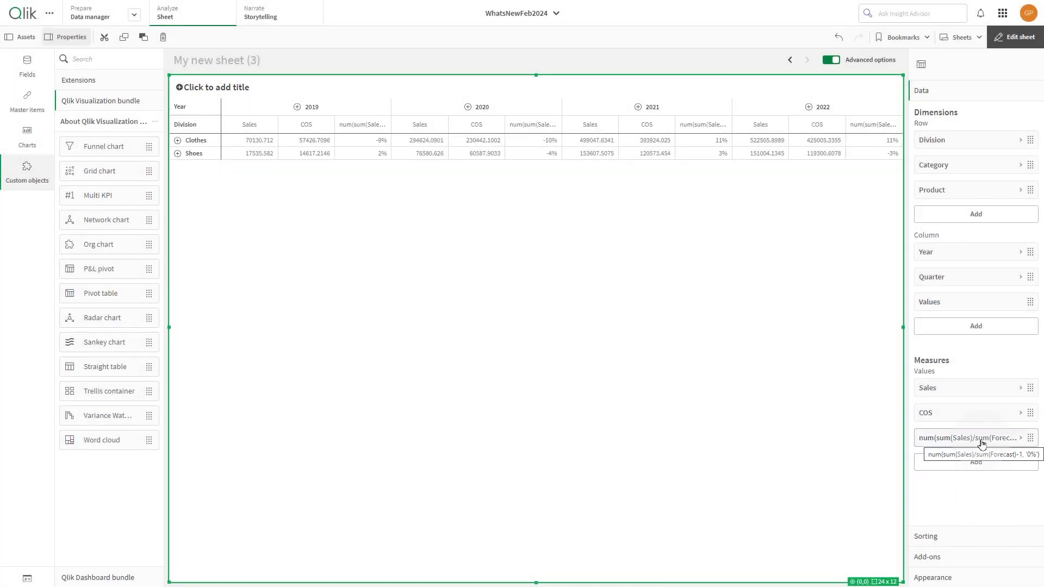
left_click(981, 443)
left_click(961, 504)
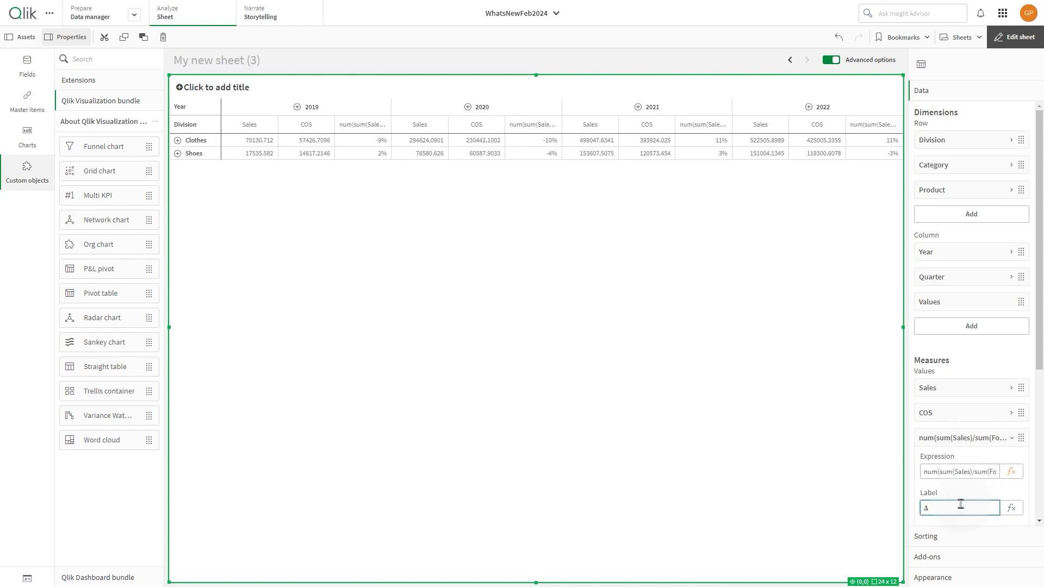
Turn on totals for Division and fix its column width at 87 pixels
left_click(968, 146)
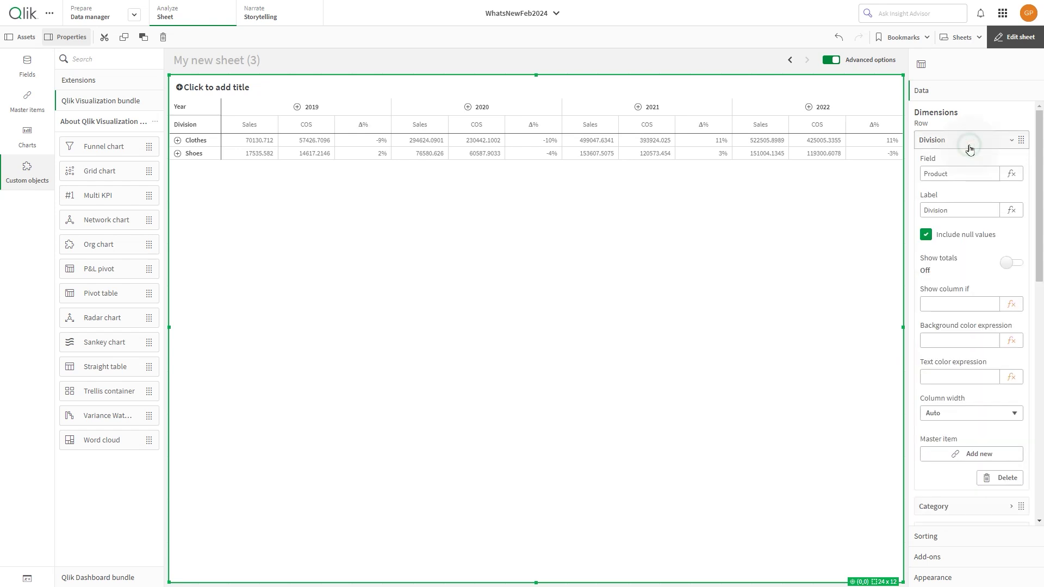
left_click(1014, 263)
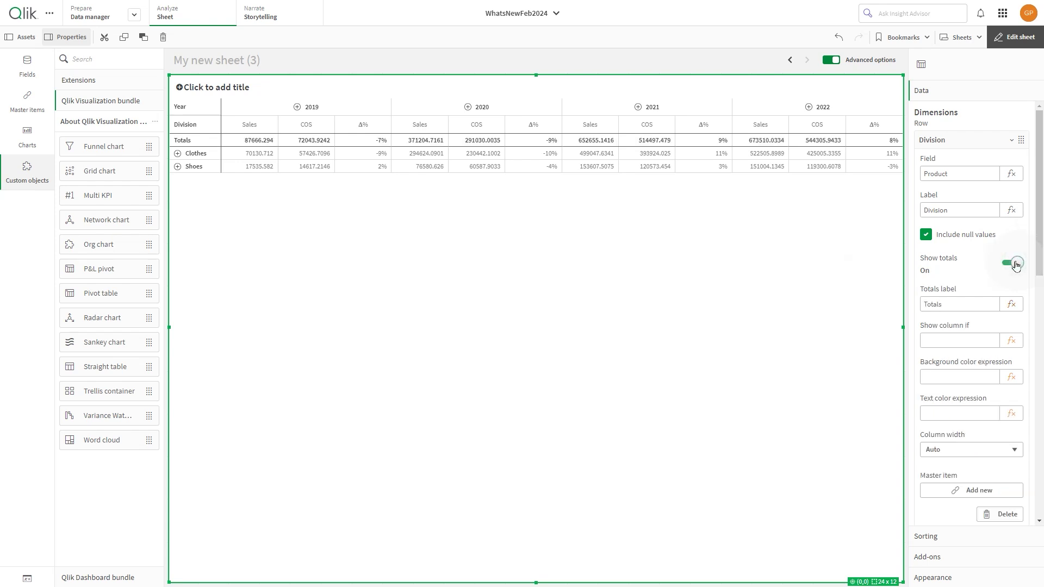
left_click(963, 448)
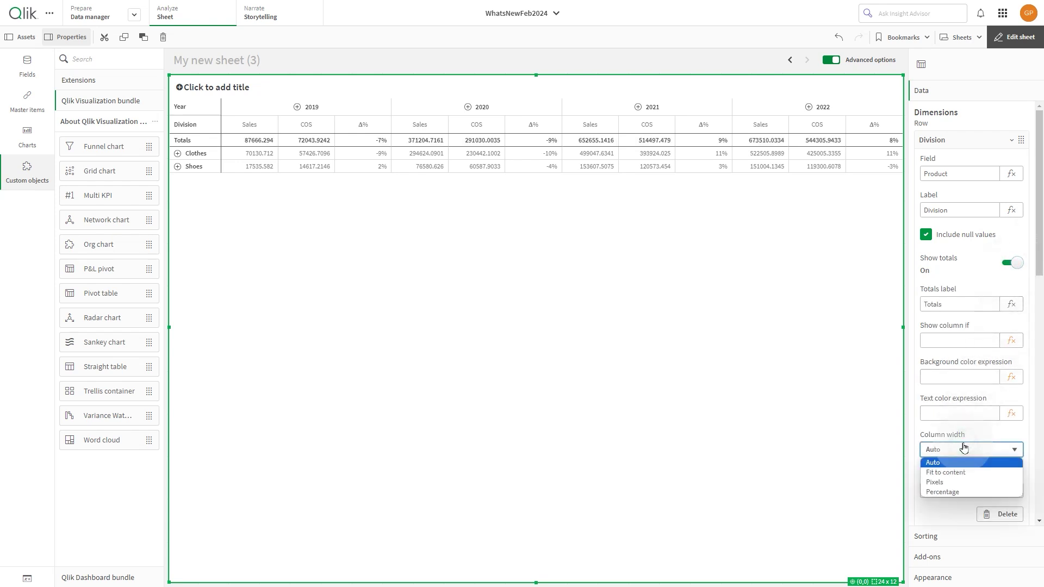
left_click(955, 482)
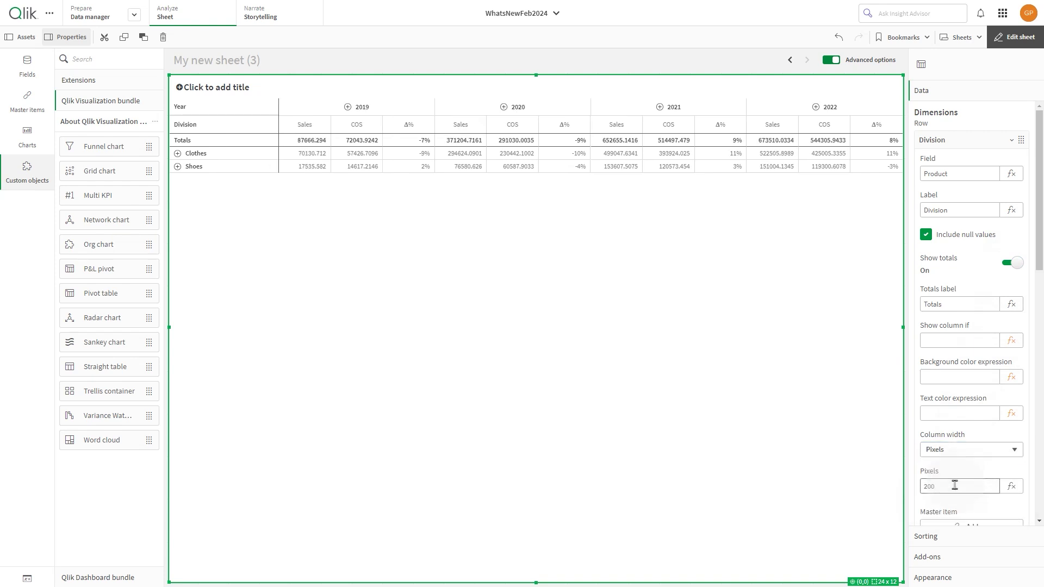
left_click_drag(954, 487, 912, 491)
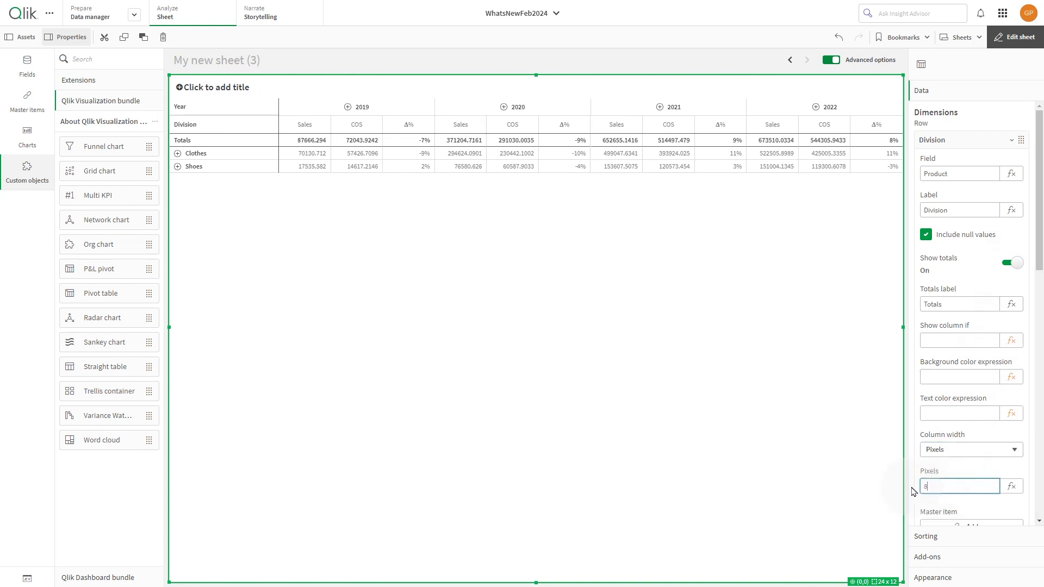
left_click(960, 141)
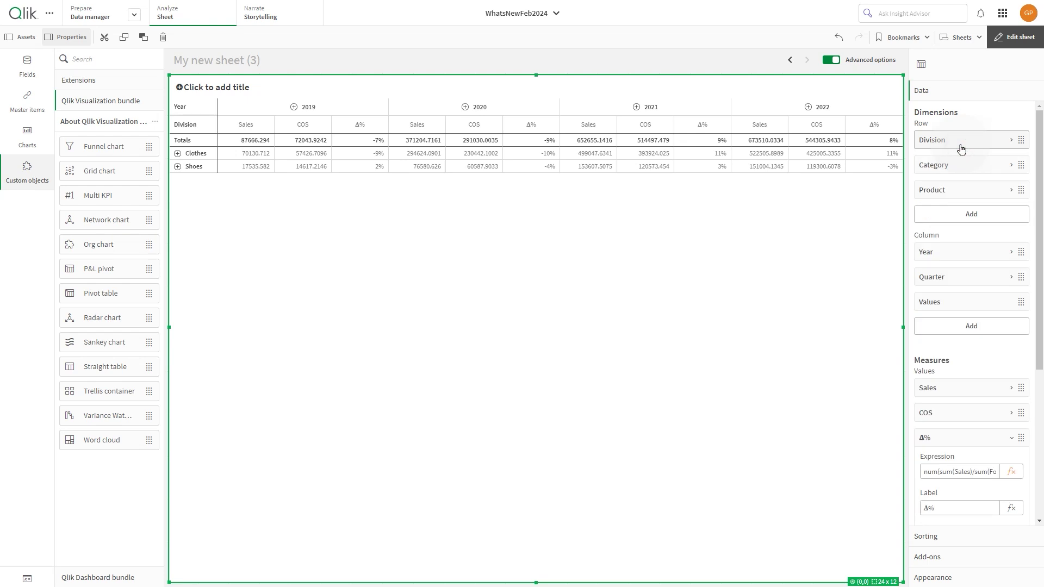
Turn on totals for Category and fix its column width at 157 pixels
left_click(960, 166)
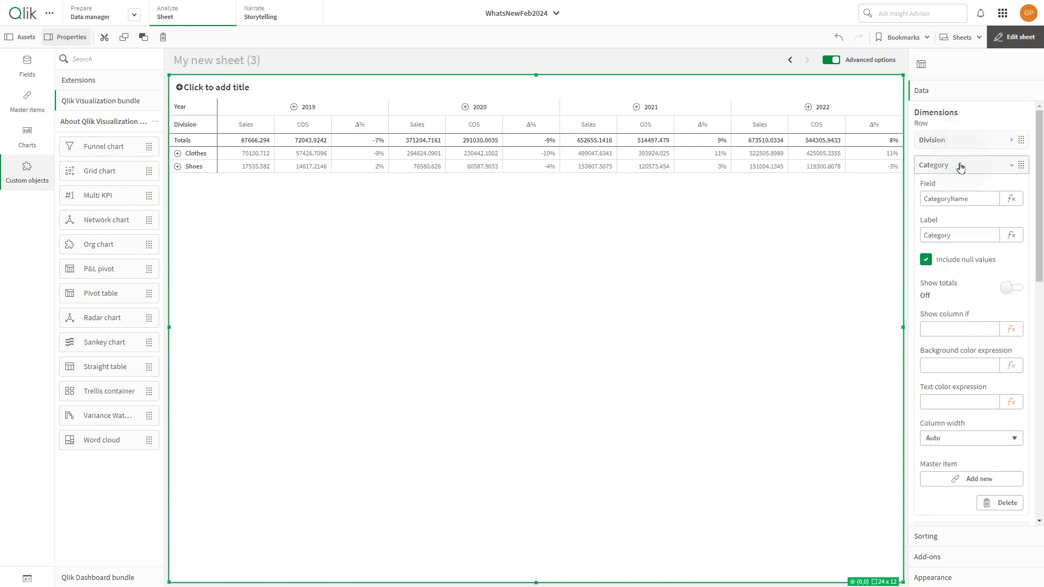
left_click(1011, 289)
left_click(969, 477)
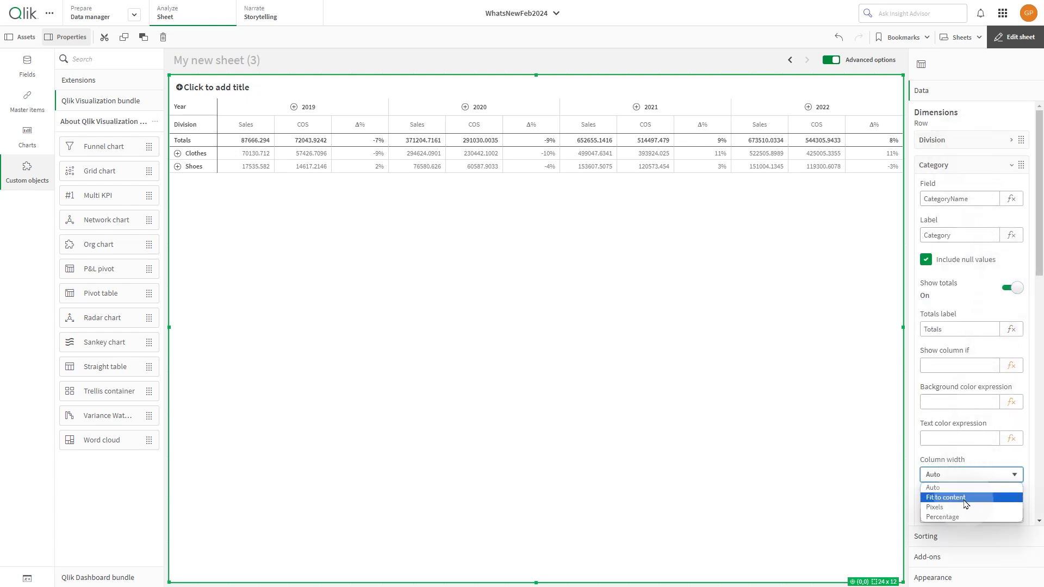
left_click(968, 506)
left_click(964, 509)
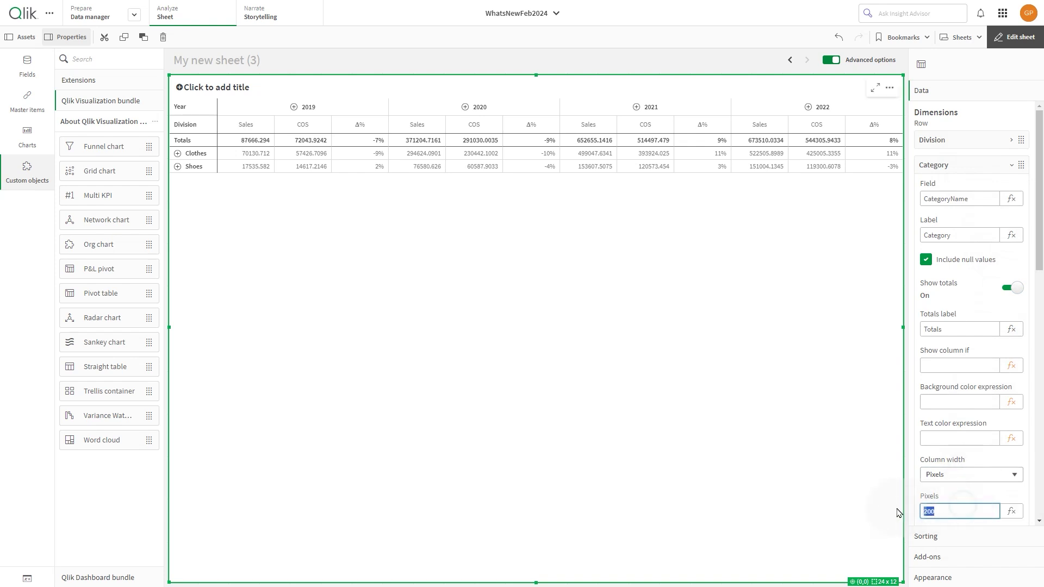
type("157")
left_click(992, 165)
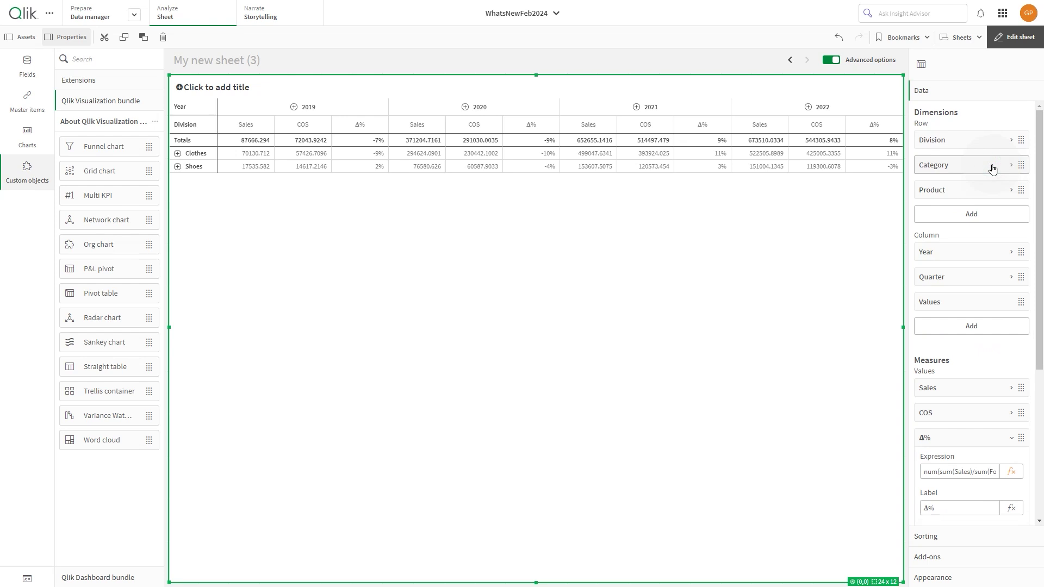
Turn on totals for Product and set a fixed pixel column width of 17
left_click(972, 190)
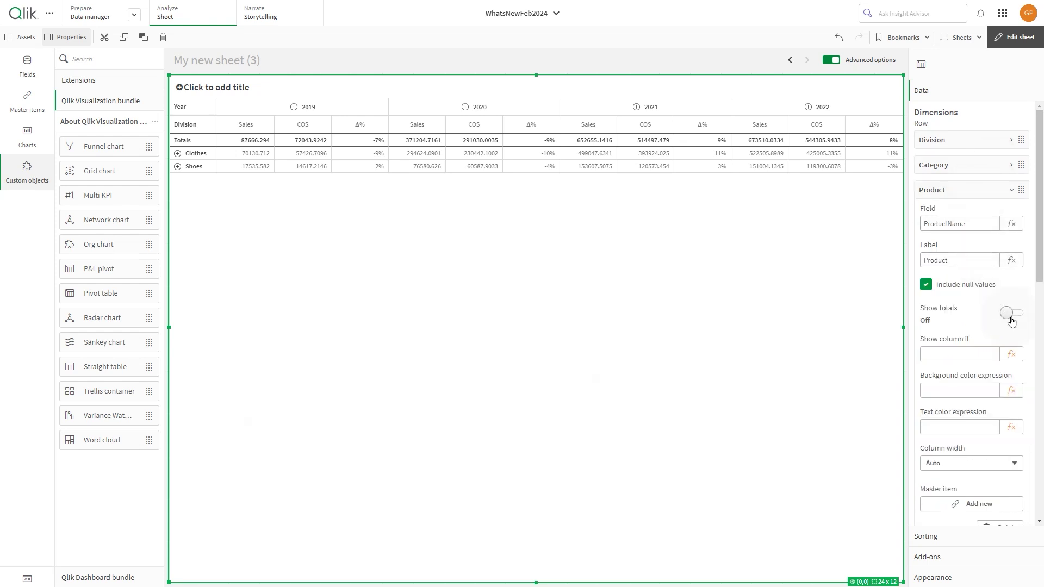
left_click(1011, 315)
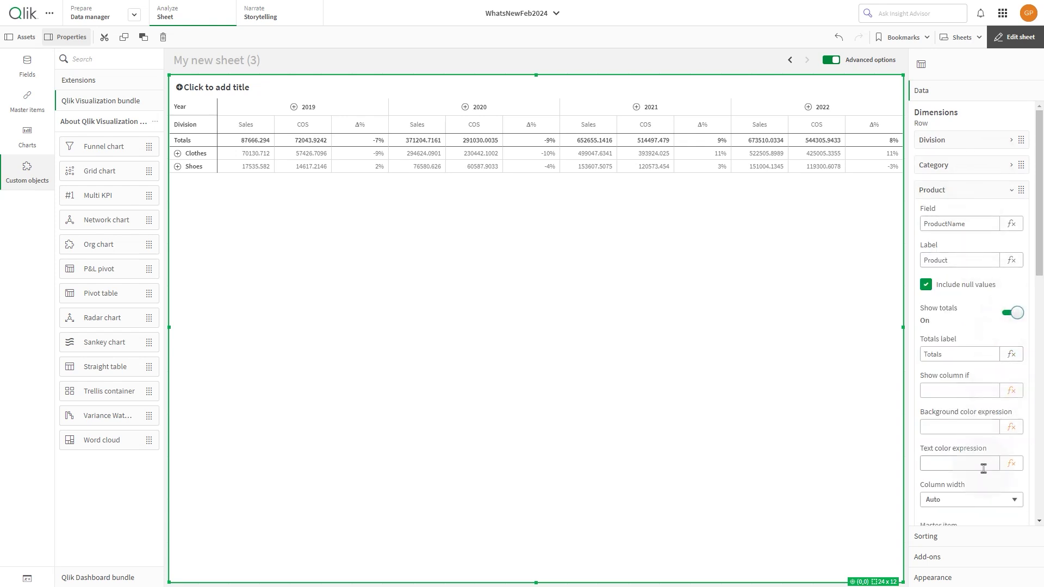
left_click(977, 499)
left_click(952, 532)
scroll(1042, 274, "down", 4)
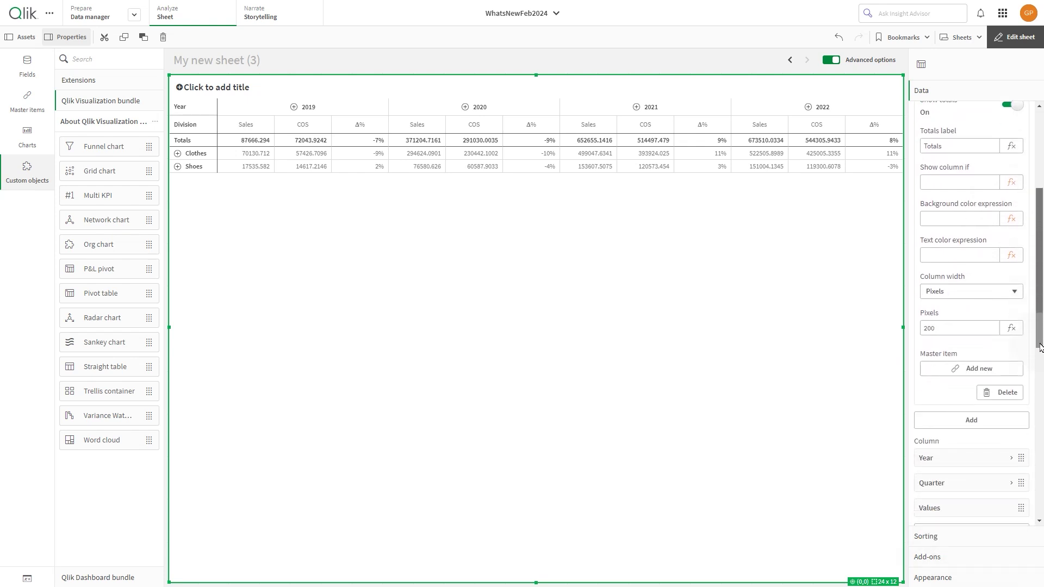
left_click_drag(967, 328, 915, 327)
type("170")
scroll(1042, 483, "down", 8)
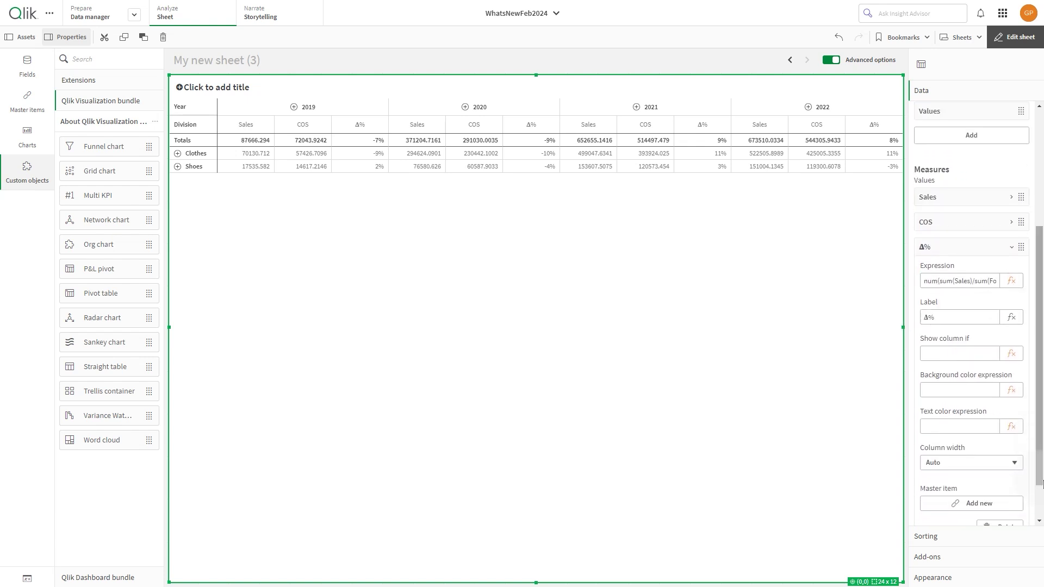
Set the Δ% measure's column width to a fixed 50 pixels
left_click(987, 464)
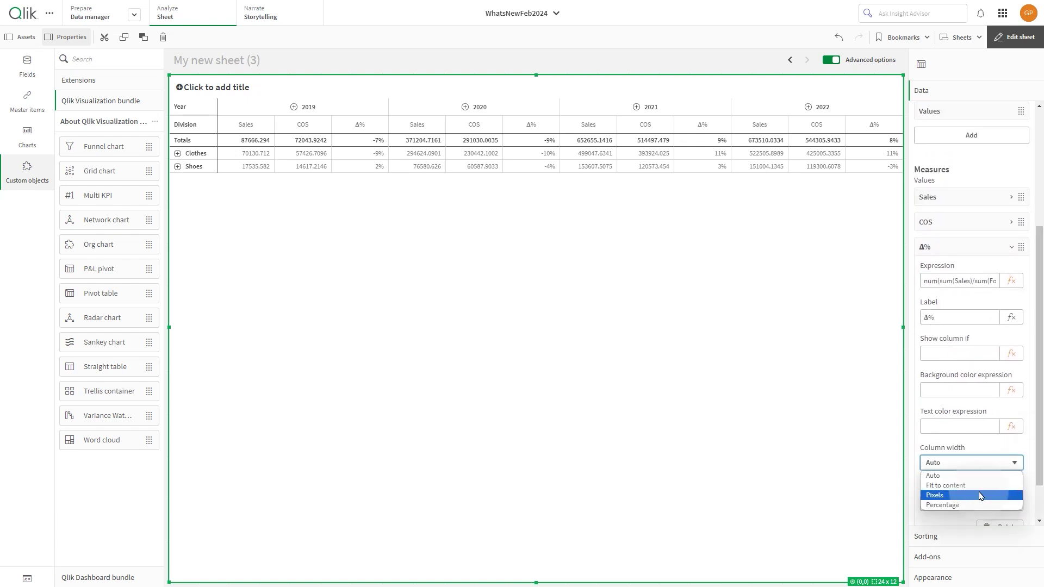
left_click(978, 497)
double_click(971, 496)
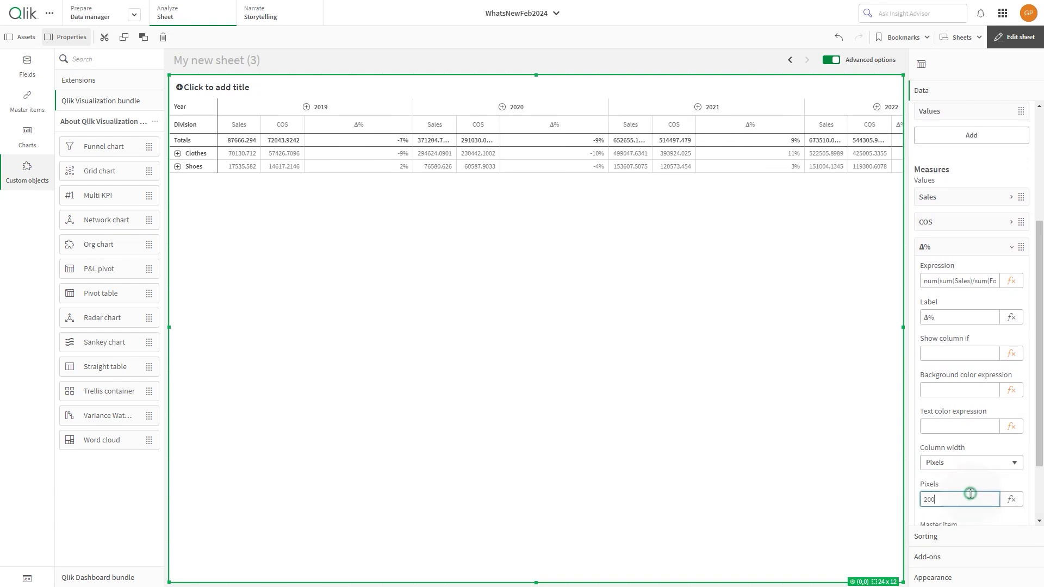
type("50")
left_click(1007, 515)
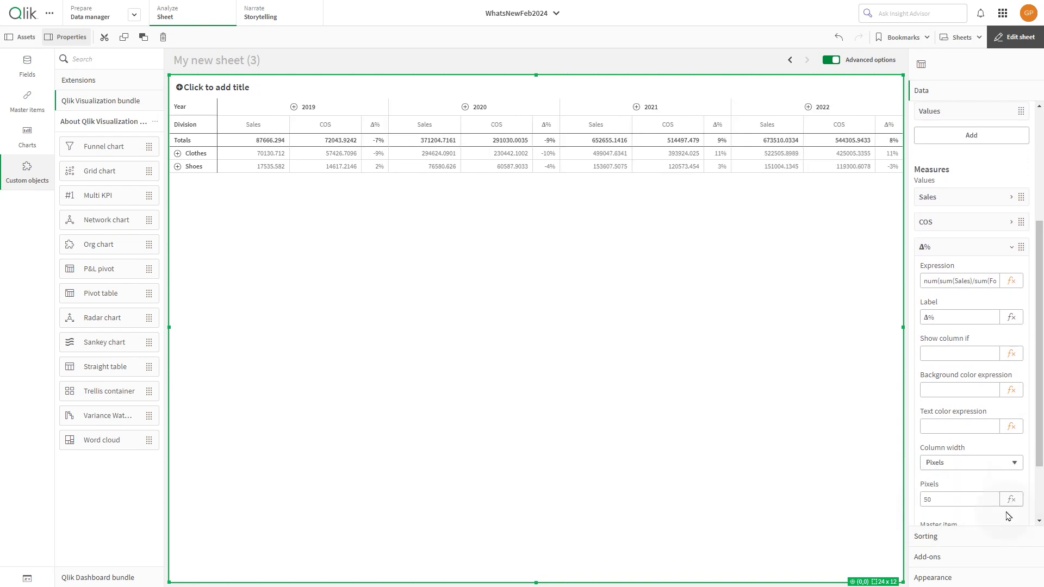
Open the pivot table's Appearance > Presentation > Styling settings on the Chart options
left_click(973, 578)
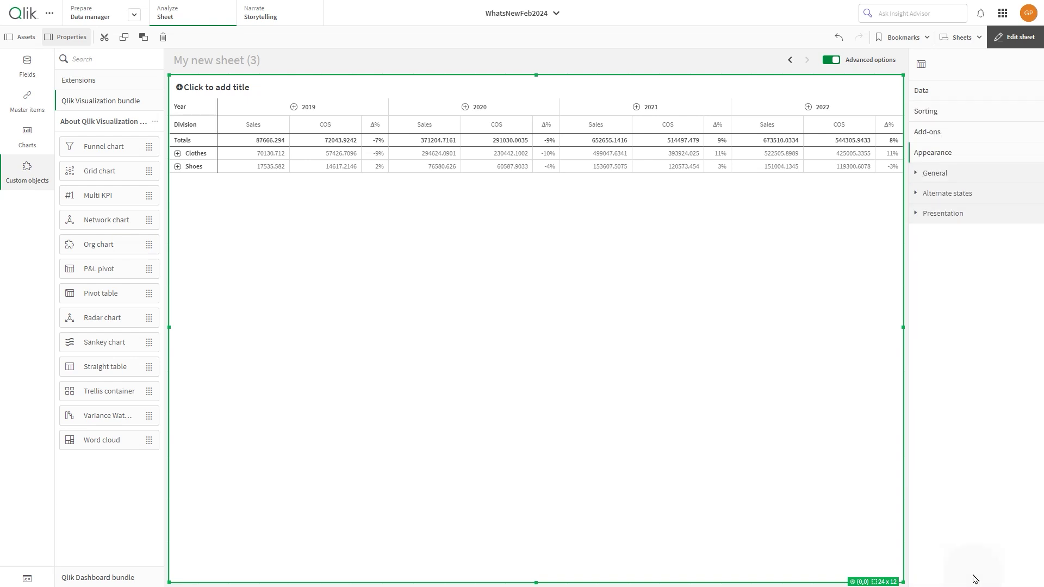
left_click(957, 219)
left_click(952, 241)
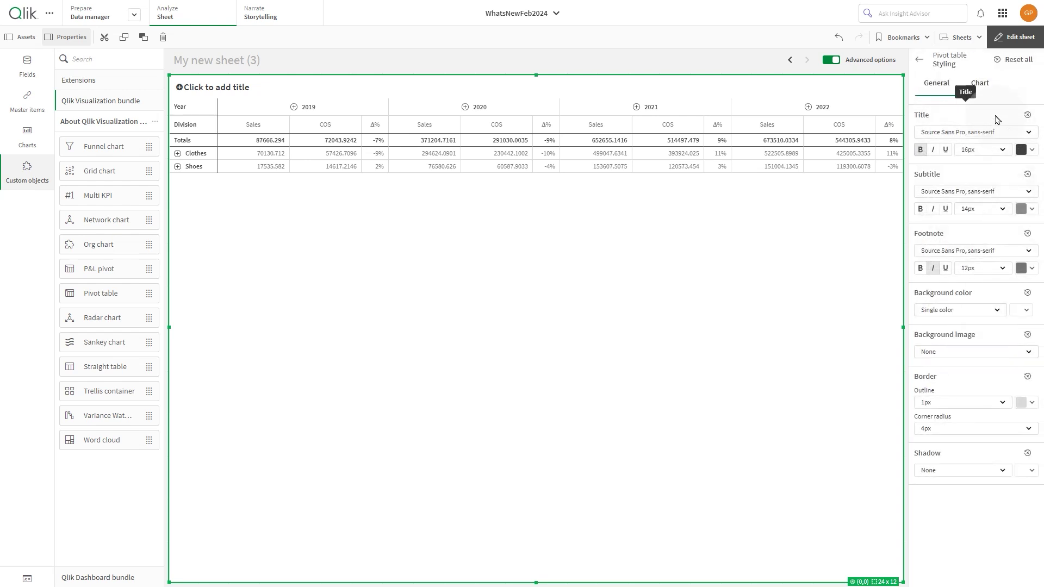
left_click(981, 86)
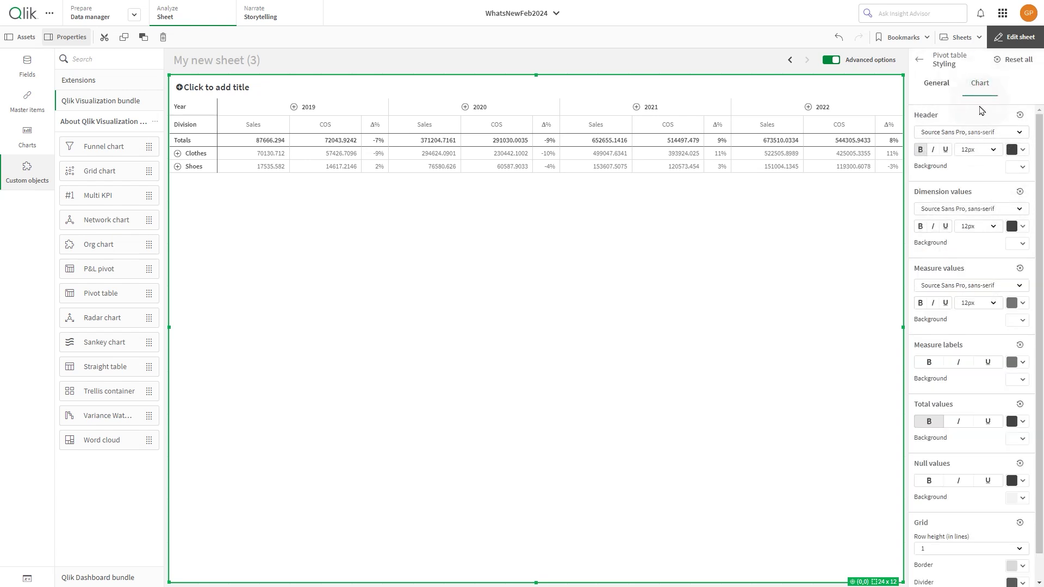
Set the Header, Dimension values and Measure values fonts to Raleway
left_click(972, 133)
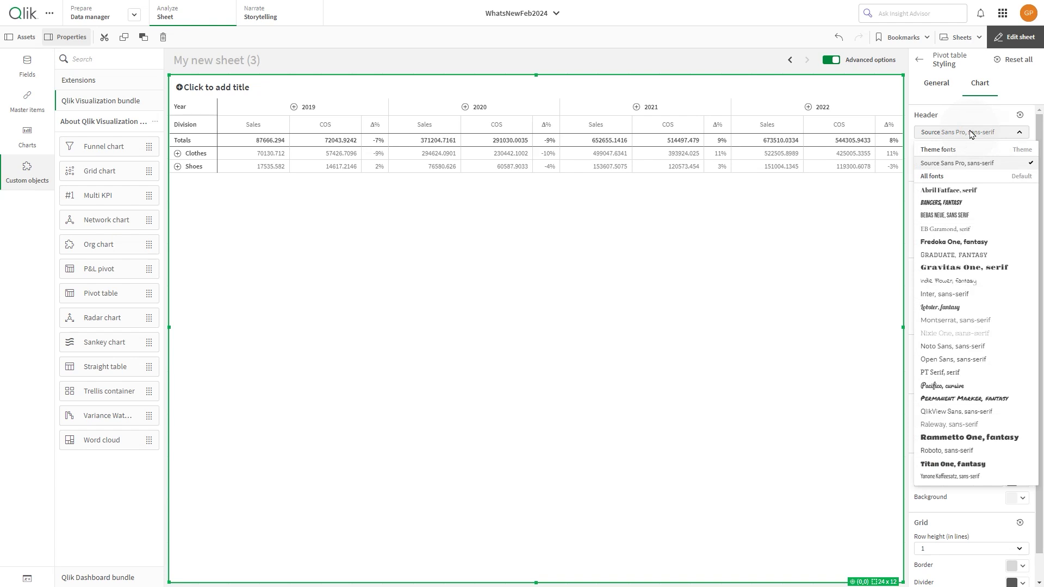
key("Return")
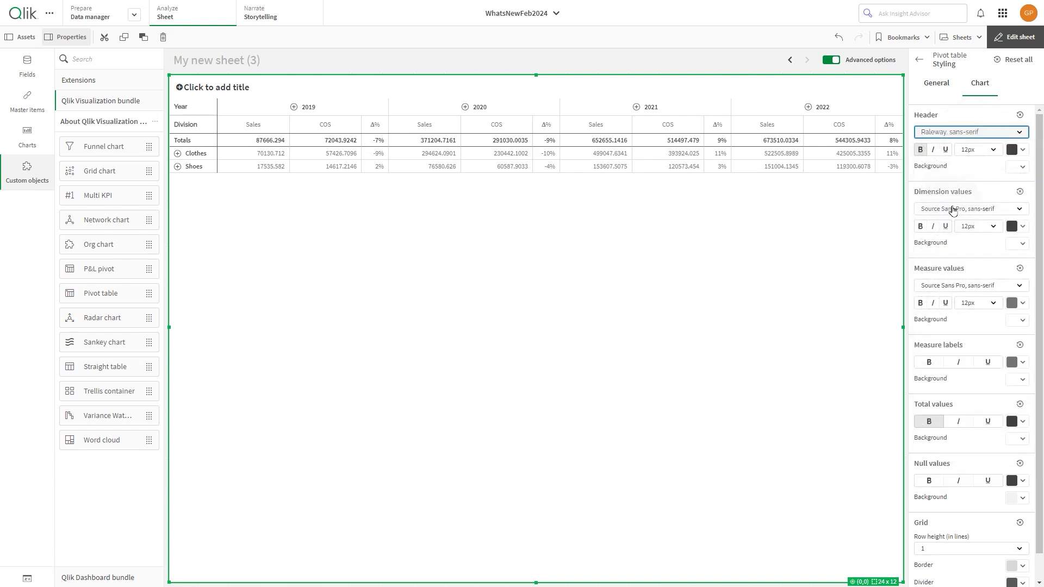
left_click(950, 210)
key("Return")
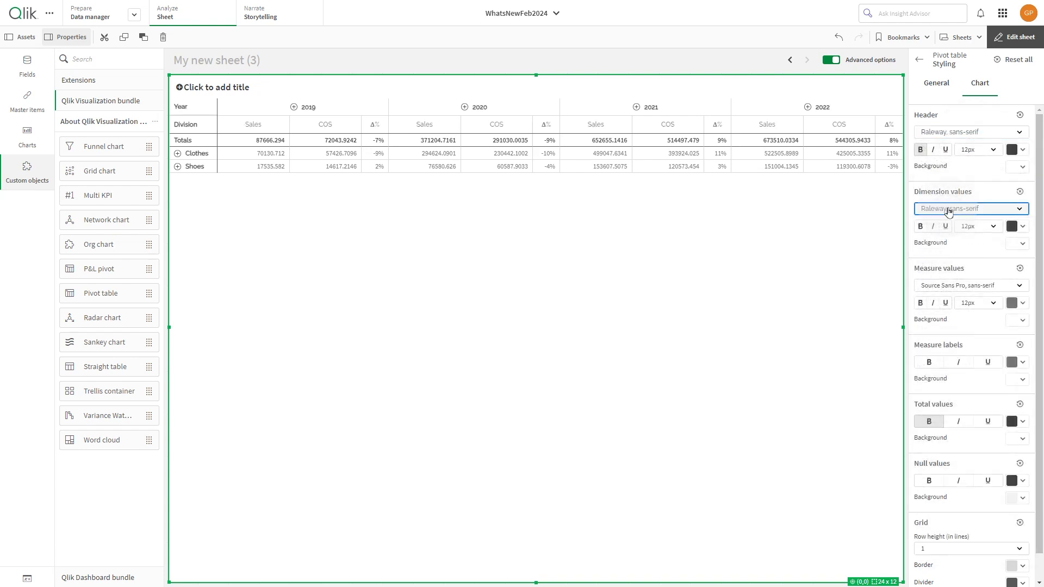
left_click(942, 283)
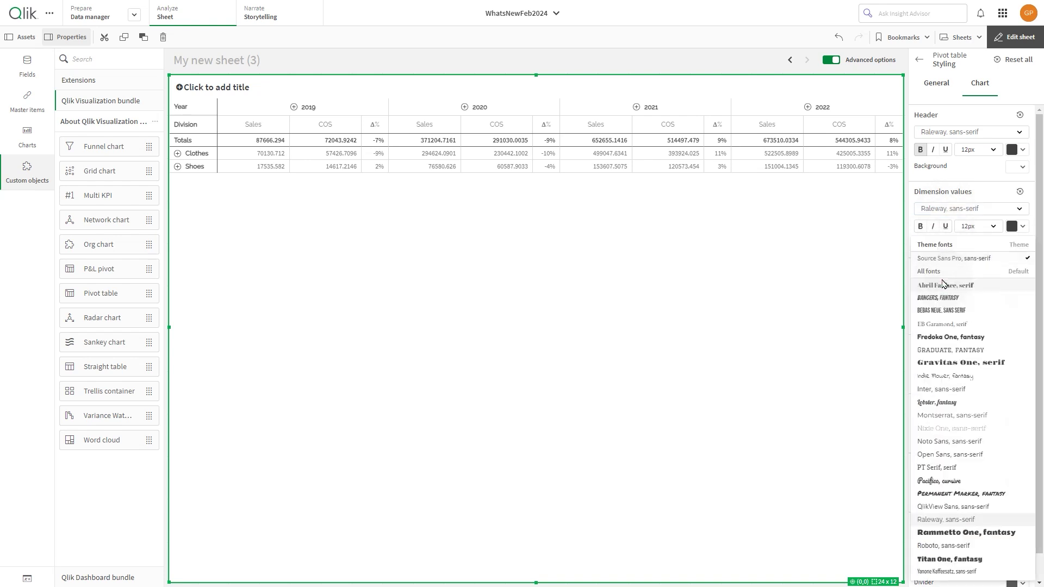
key("Return")
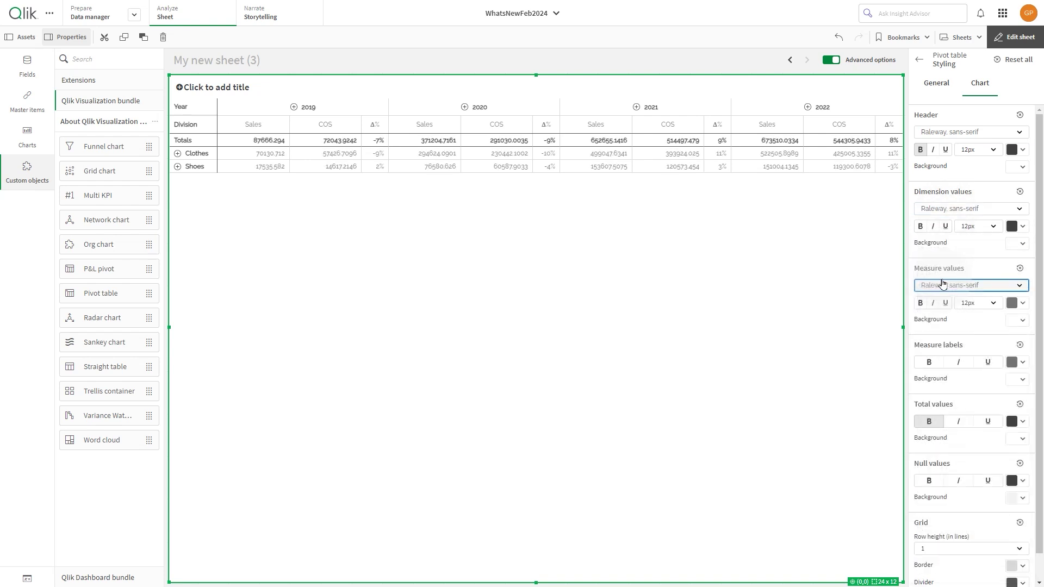
left_click(1019, 149)
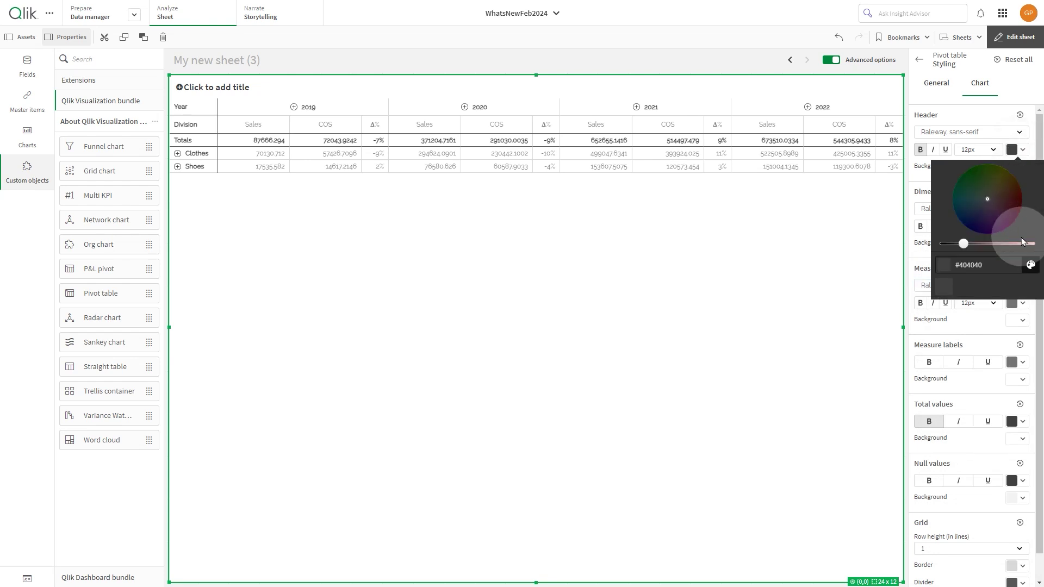
Give the header white text on a grey background
left_click(1031, 265)
left_click(966, 173)
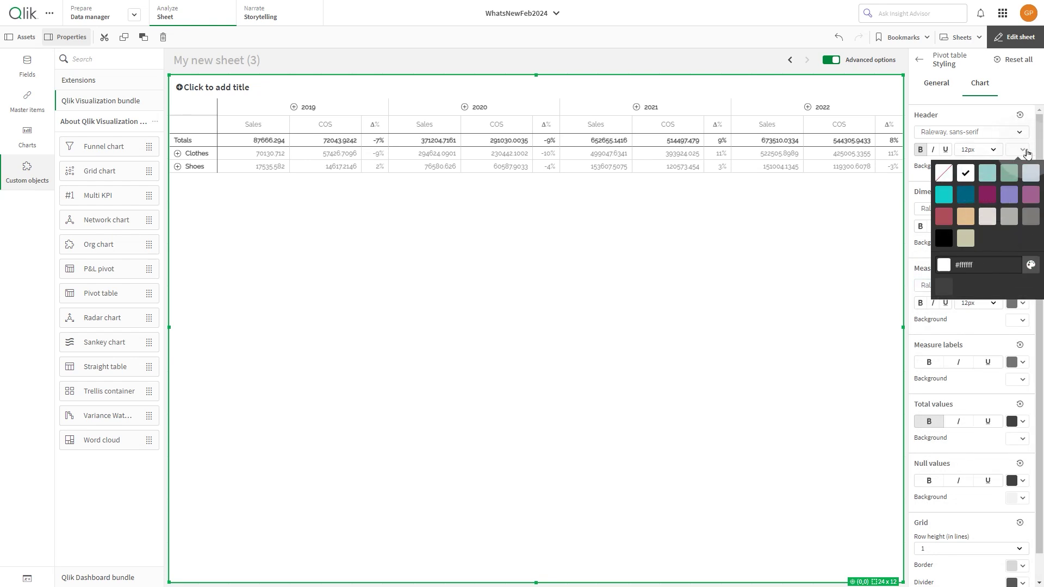
left_click(1027, 153)
left_click(1024, 166)
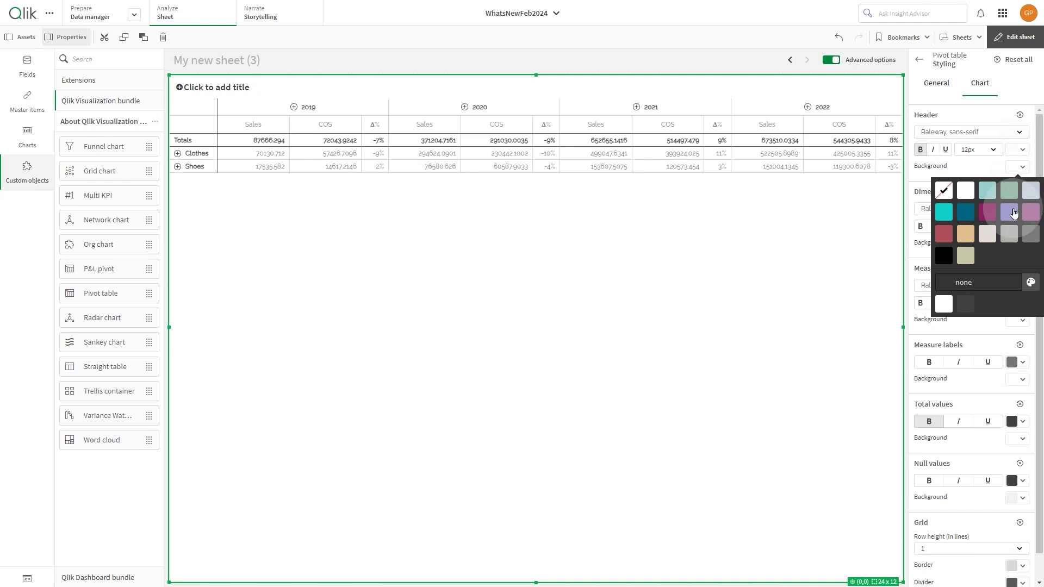
left_click(1008, 233)
left_click(1032, 161)
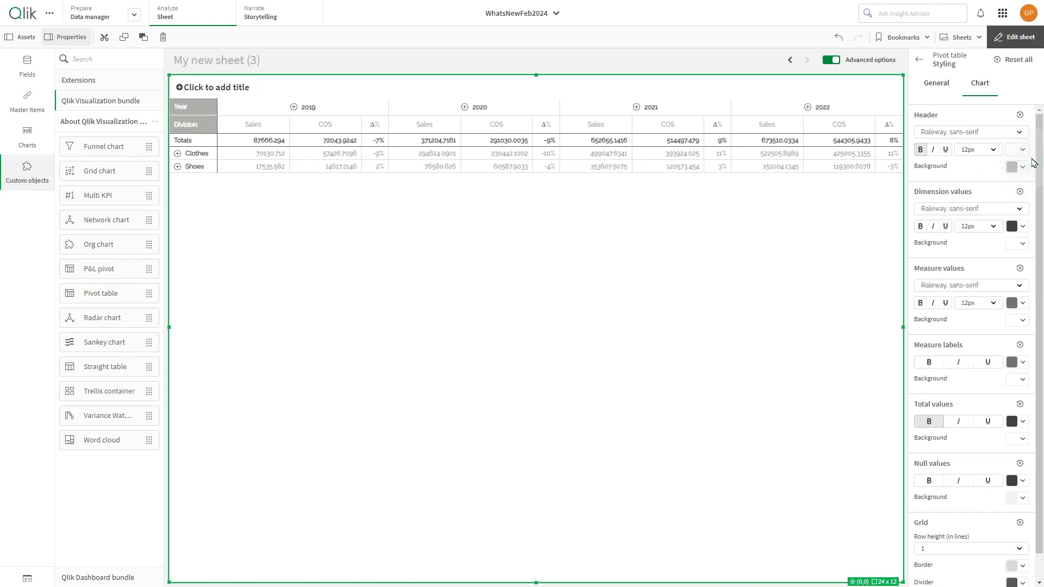
Make dimension values white text on a dark teal (#006580) background
left_click(1019, 227)
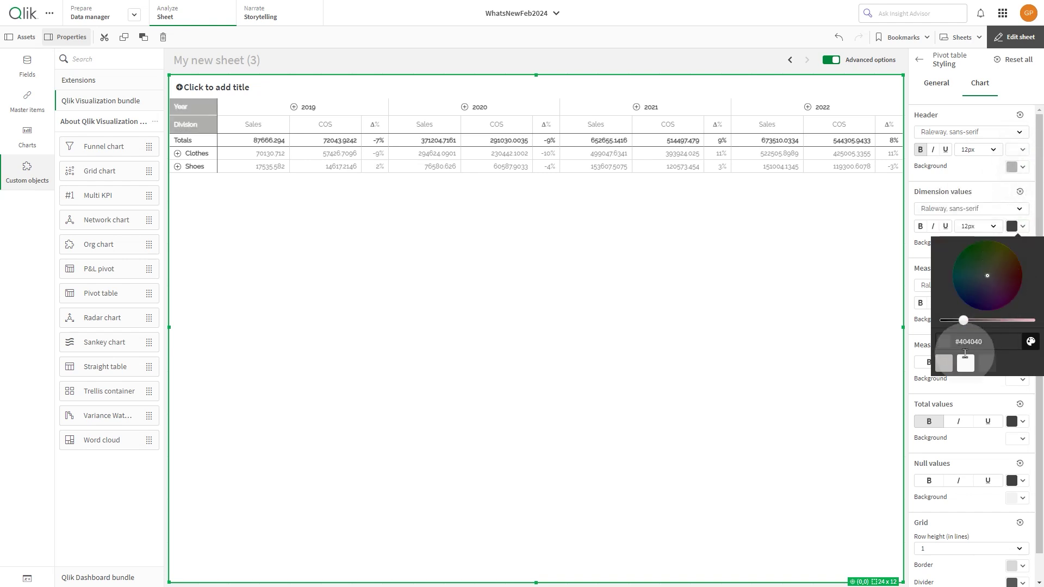
left_click(1030, 341)
left_click(965, 250)
left_click(1032, 227)
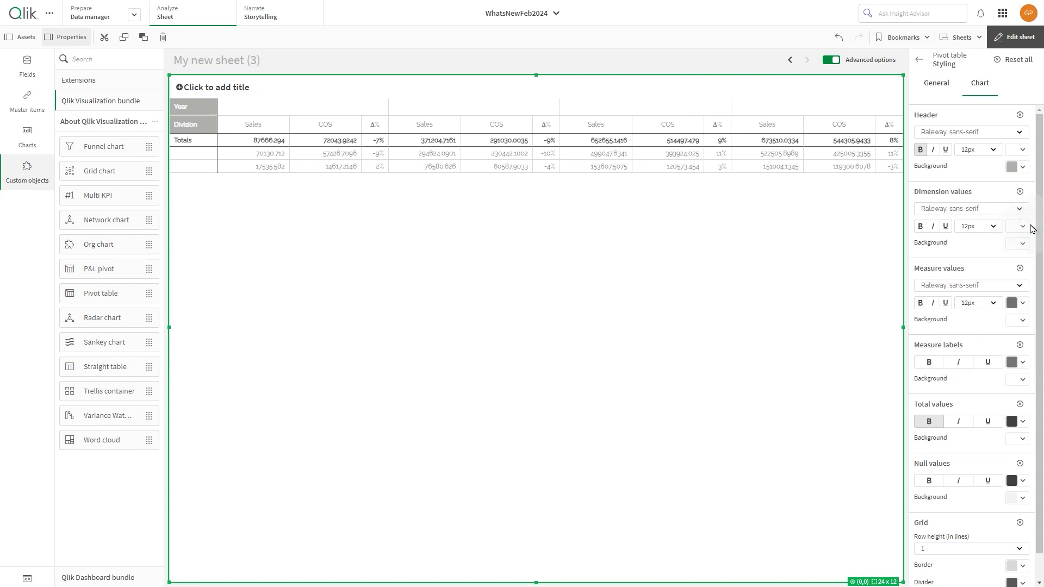
left_click(1022, 243)
left_click(966, 288)
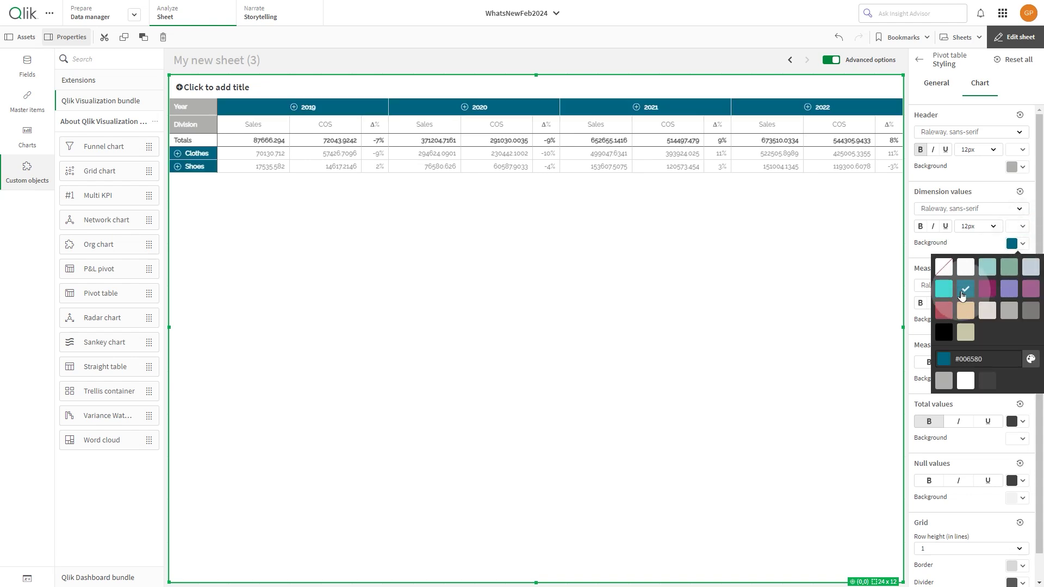
left_click(1022, 226)
left_click(1040, 223)
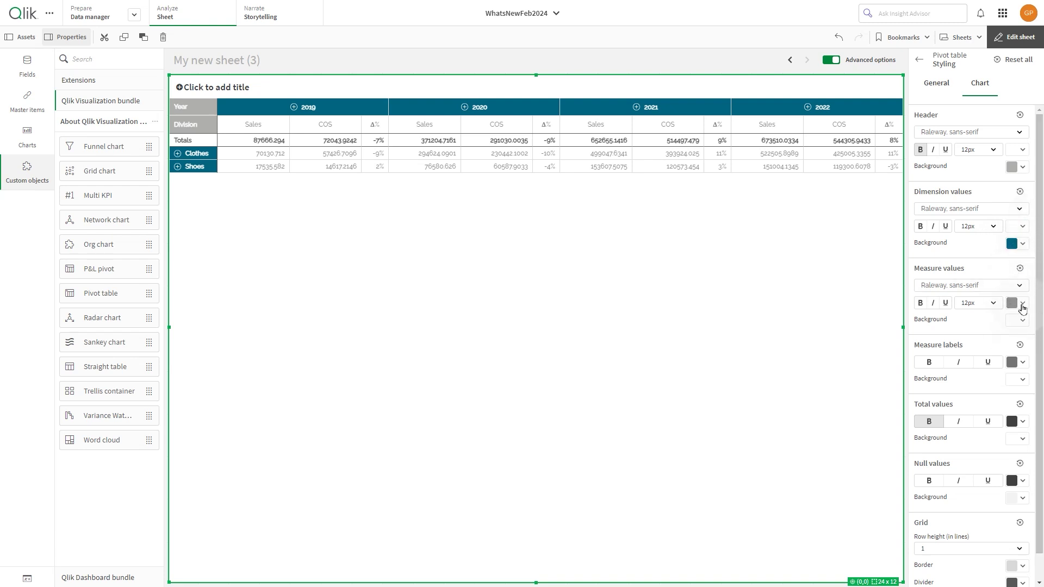
Make the measure values text black
left_click(1022, 304)
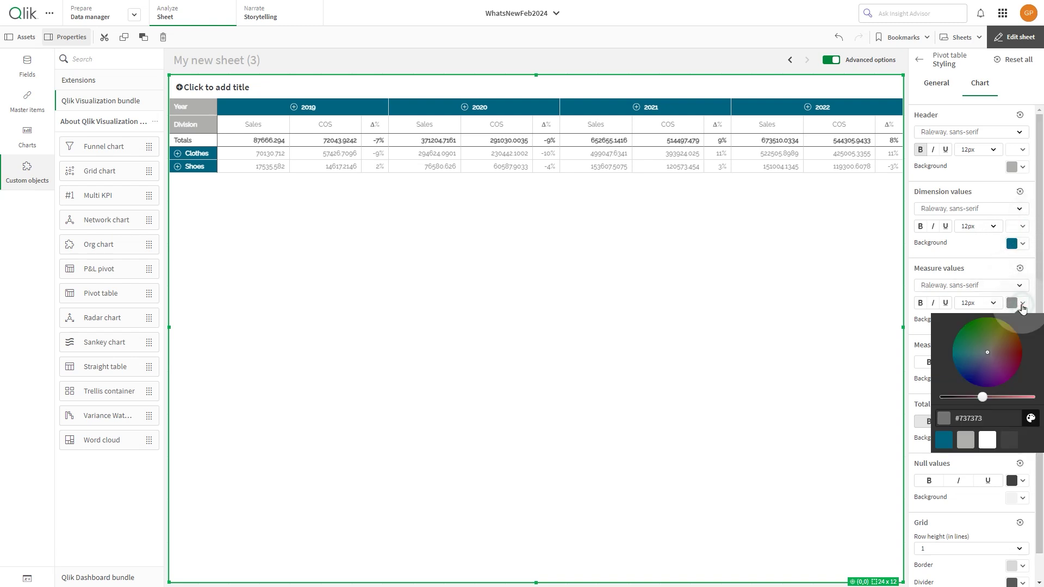
left_click(1030, 418)
left_click(946, 396)
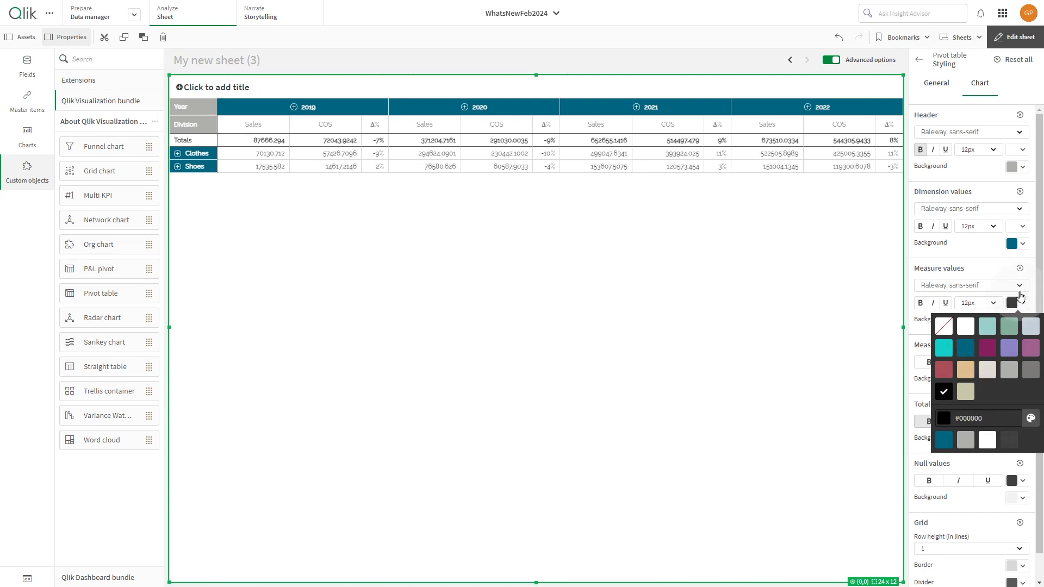
left_click(1033, 294)
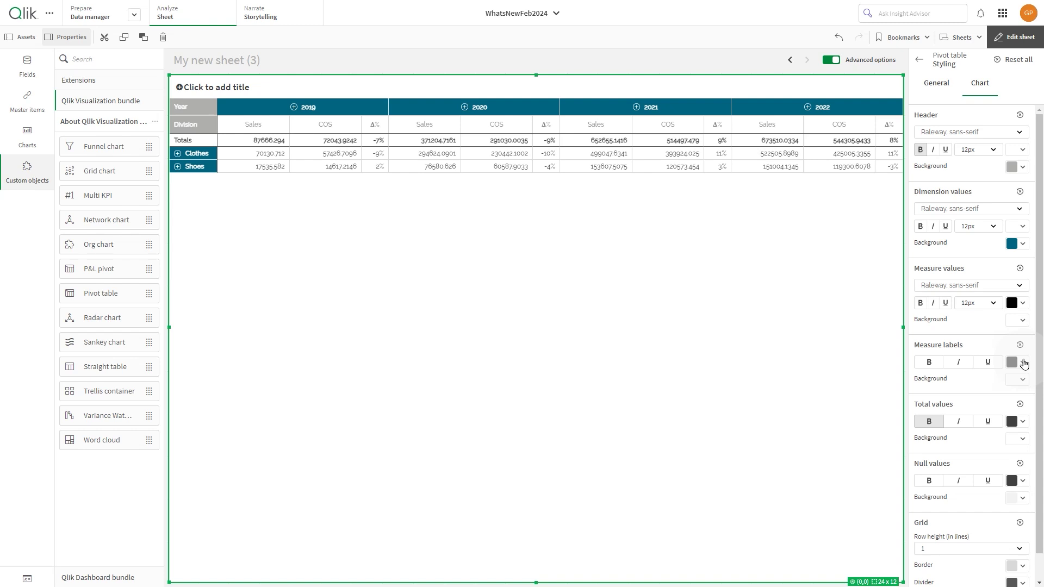
Make measure labels black on a light teal background, leaving null values unchanged
left_click(1022, 362)
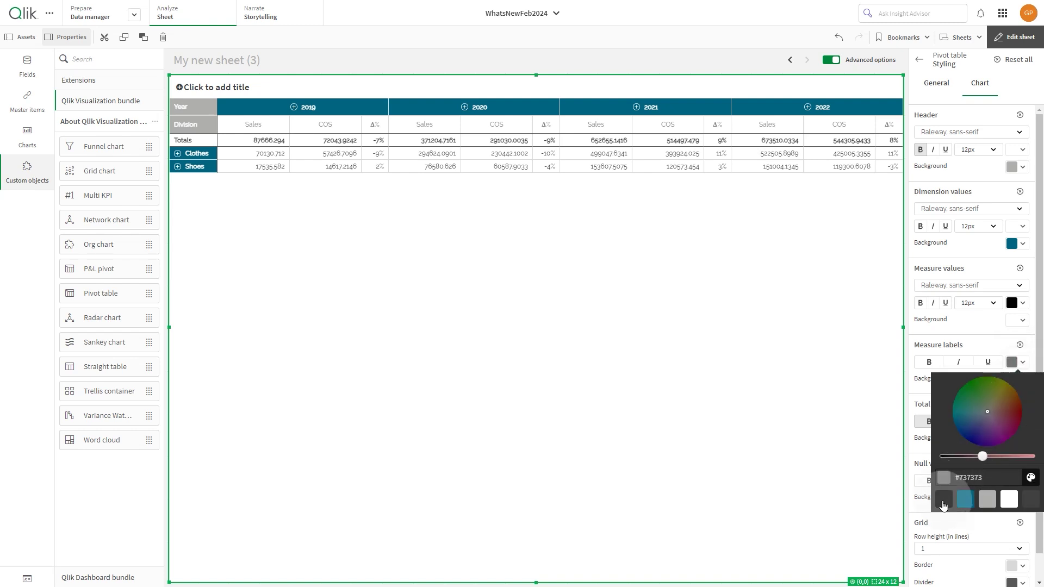
left_click(975, 463)
left_click(1023, 362)
left_click(1023, 379)
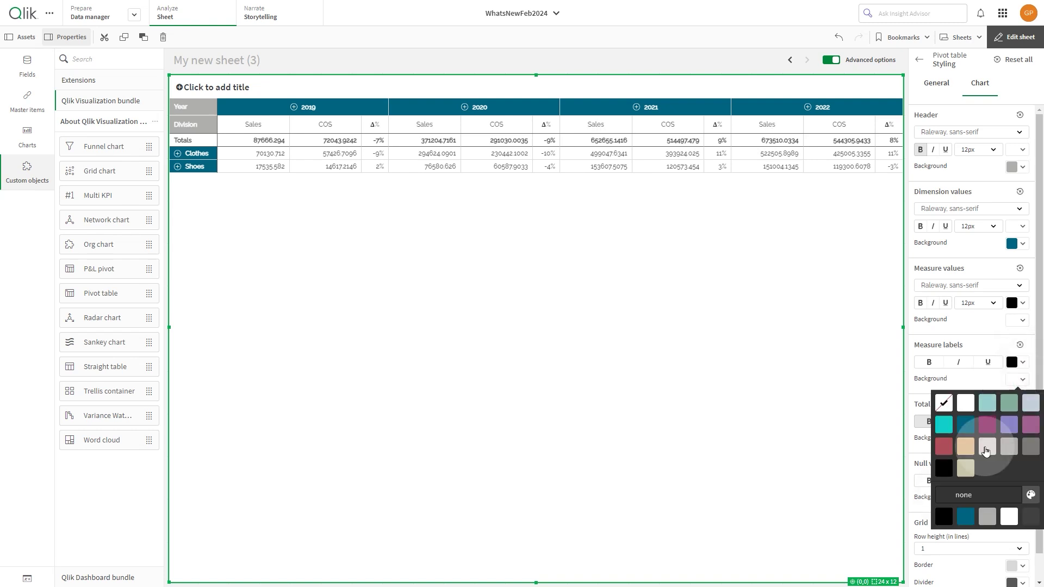
left_click(967, 515)
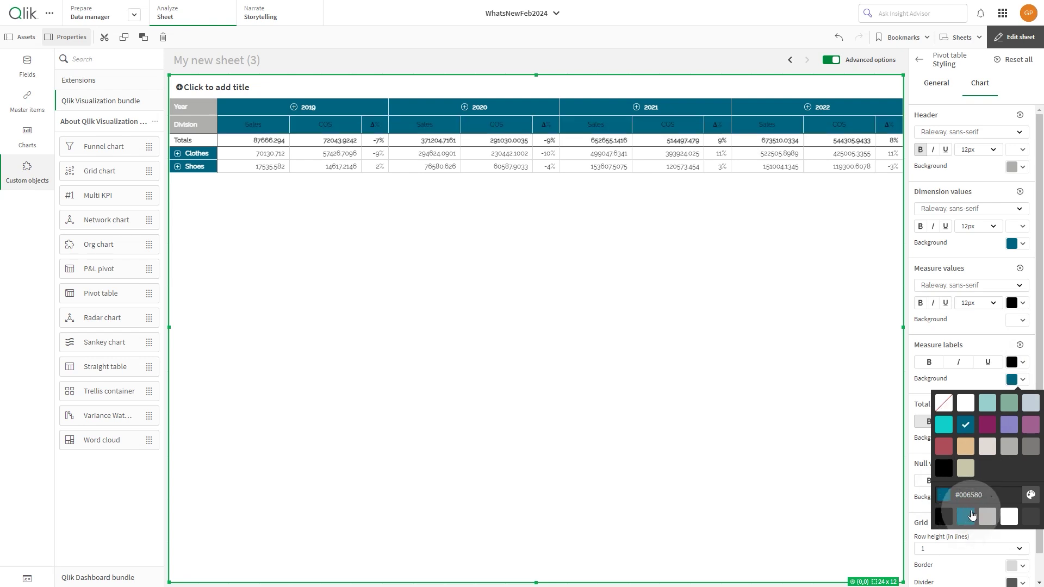
left_click(999, 381)
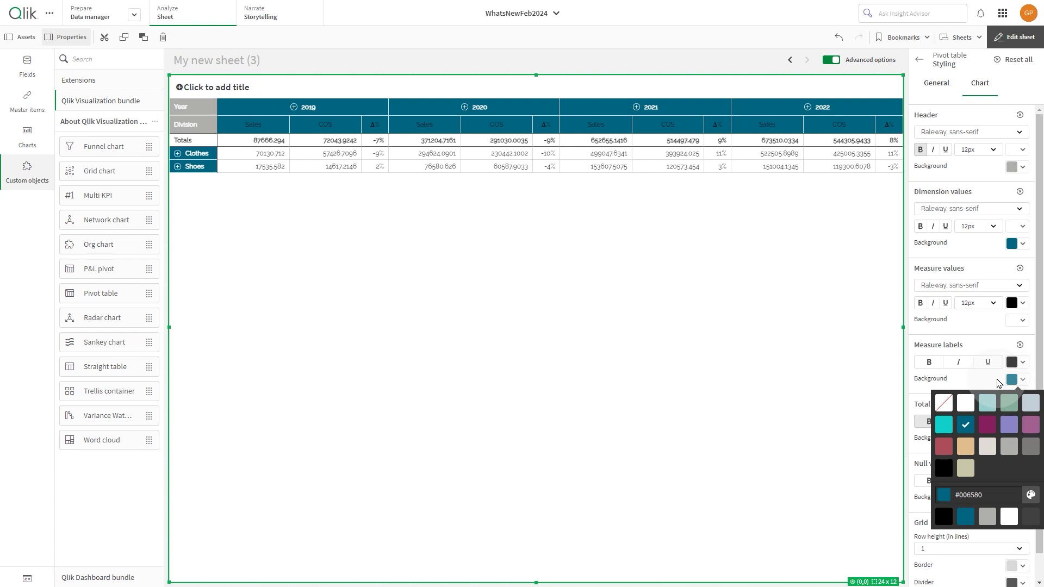
left_click(966, 516)
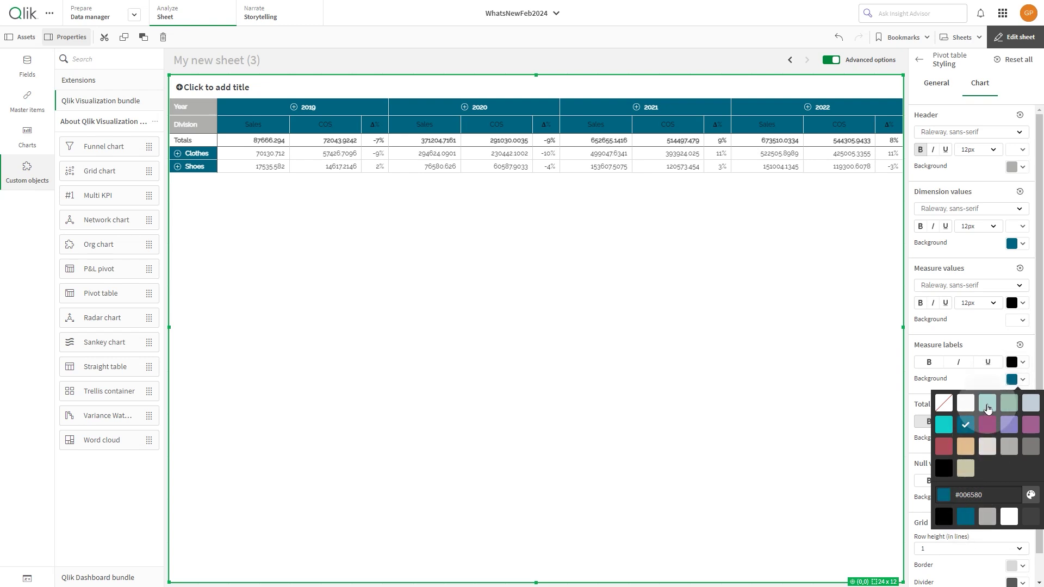
left_click(987, 405)
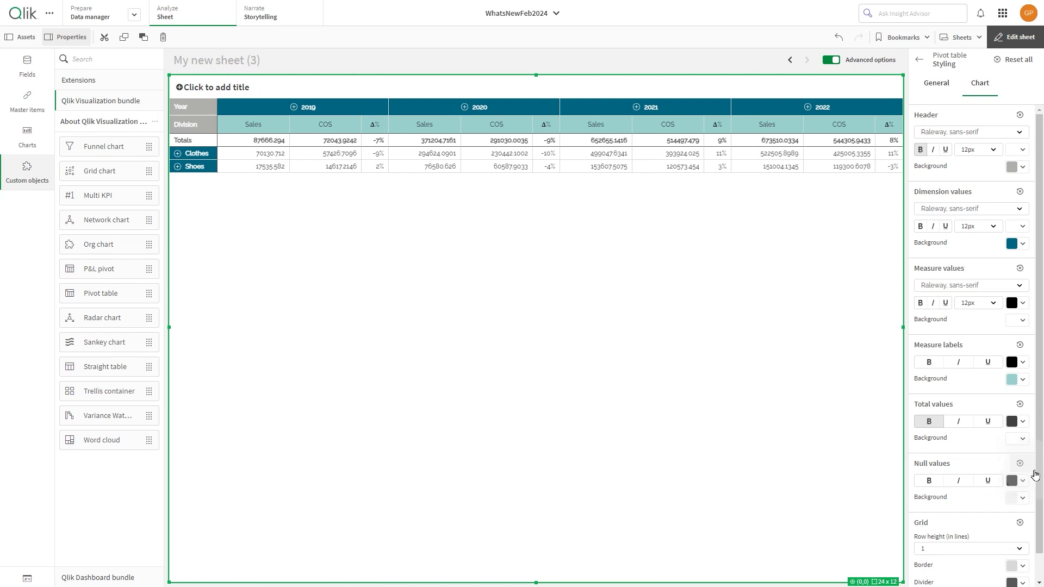
left_click(1024, 499)
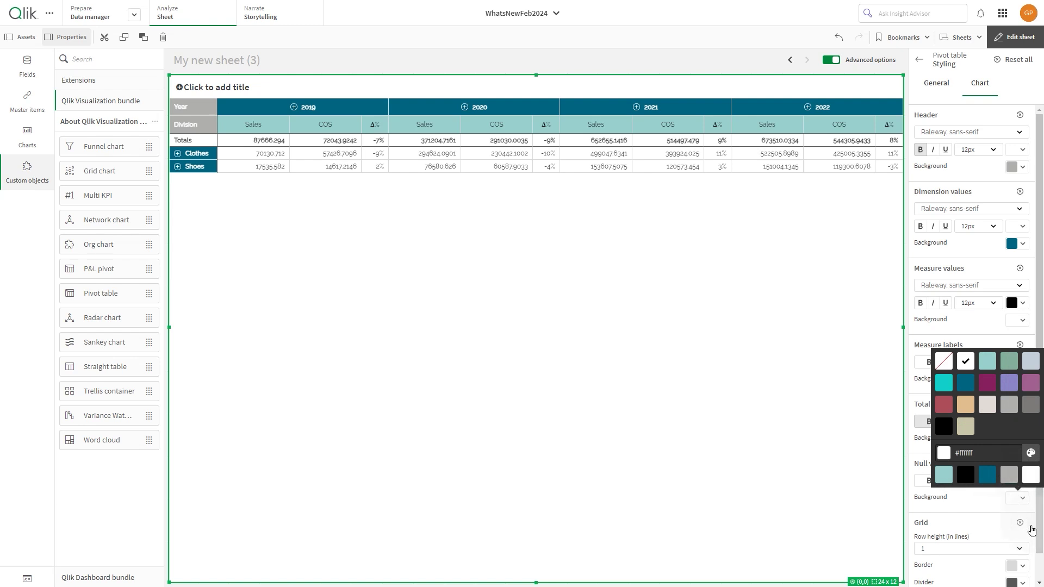
left_click(1039, 535)
Clear the pivot table's Grid border and divider colours so no gridlines show
scroll(1033, 538, "down", 1)
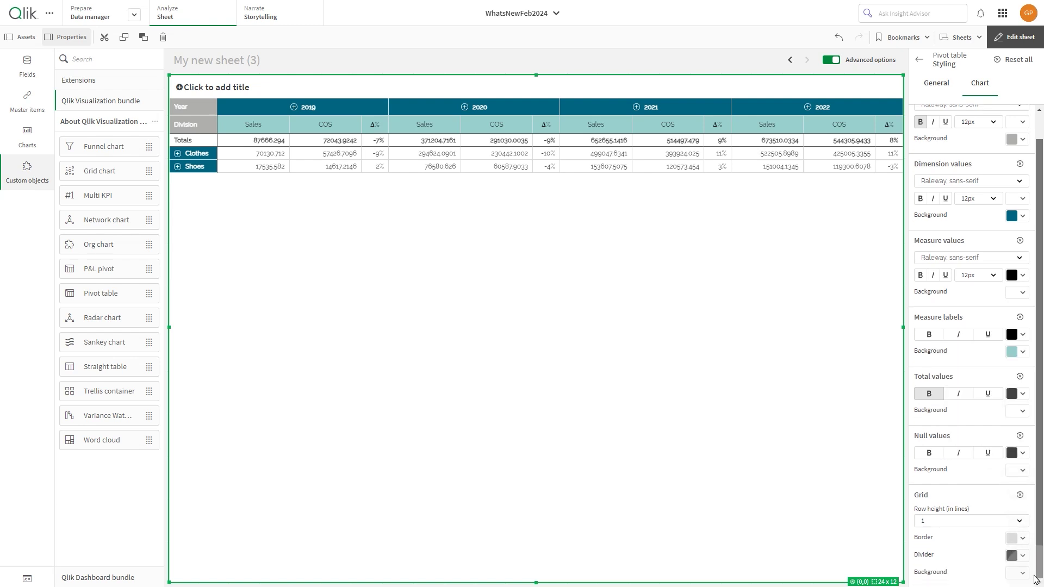
left_click(1021, 541)
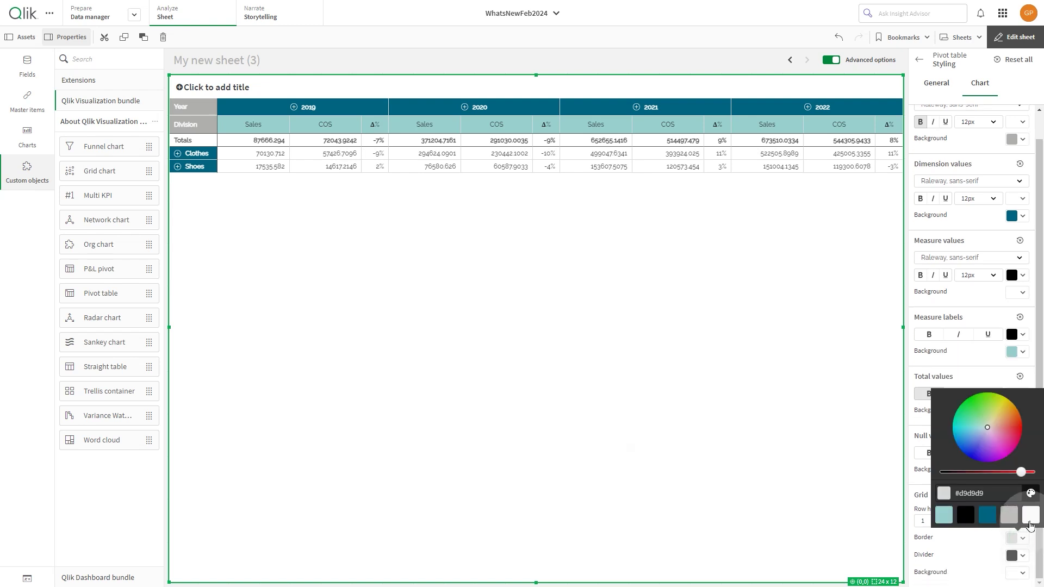
left_click(1029, 541)
left_click(1024, 555)
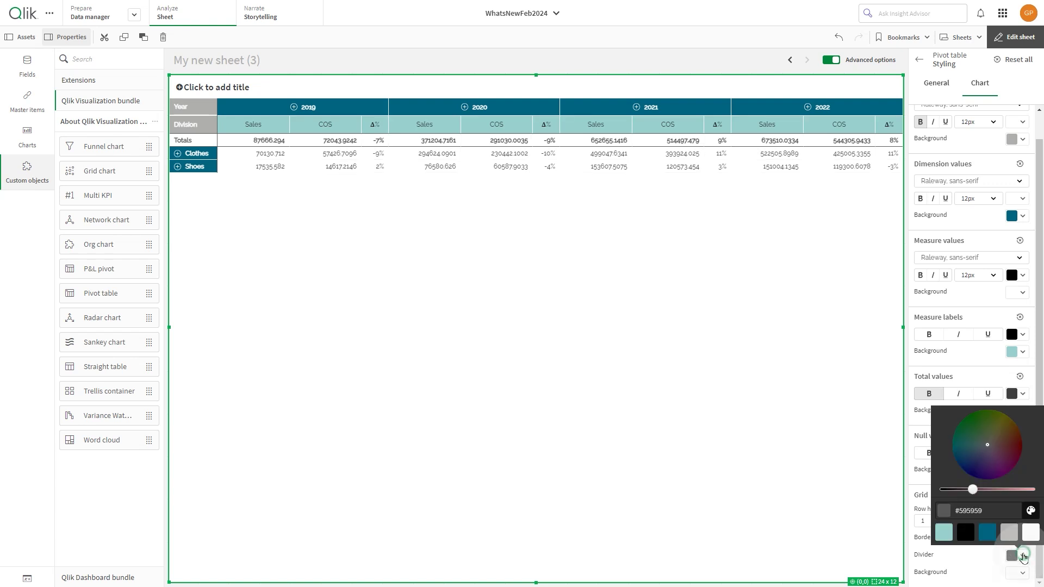
left_click(1029, 555)
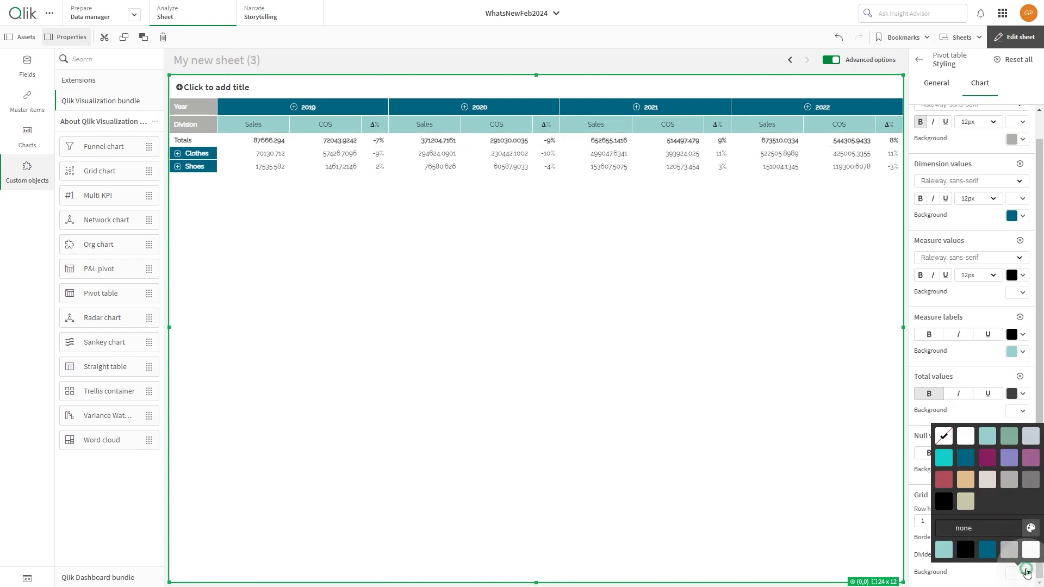
left_click(1031, 553)
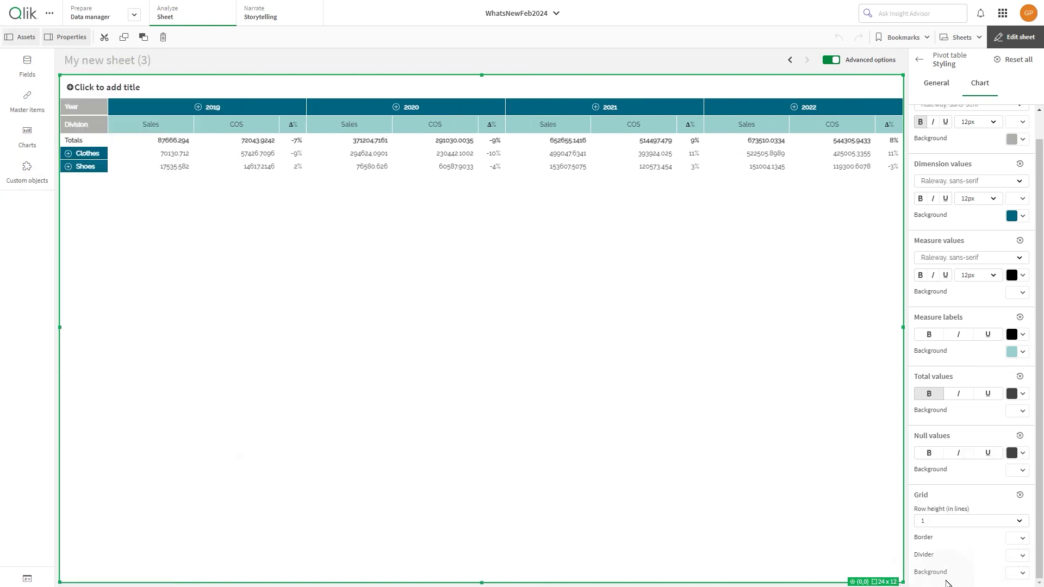
Leave editing and expand Shoes, Clothes, Babywear, Children's wear, Bath Clothes and Men's Clothes rows
left_click(924, 59)
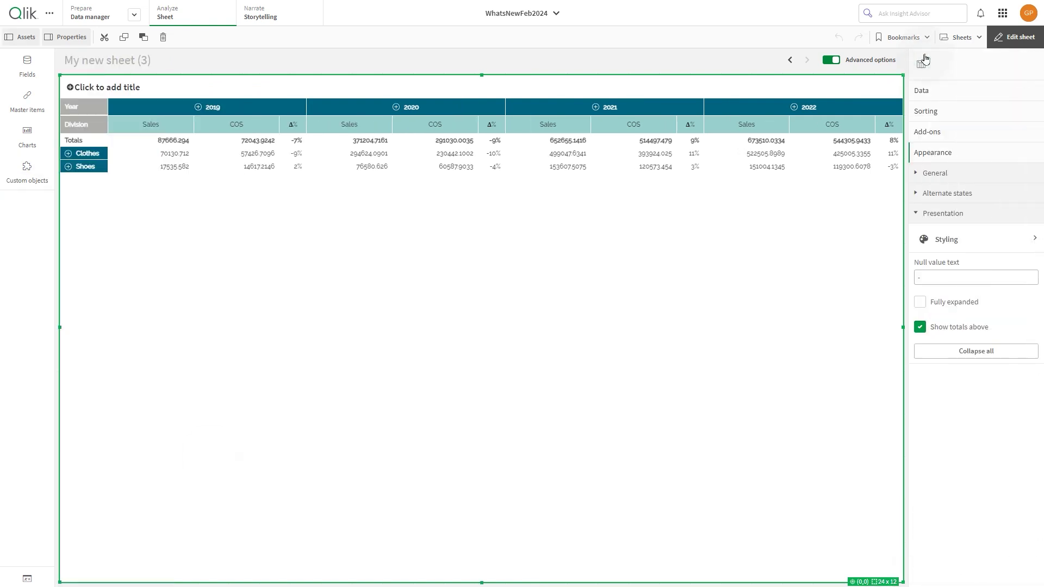
left_click(1011, 37)
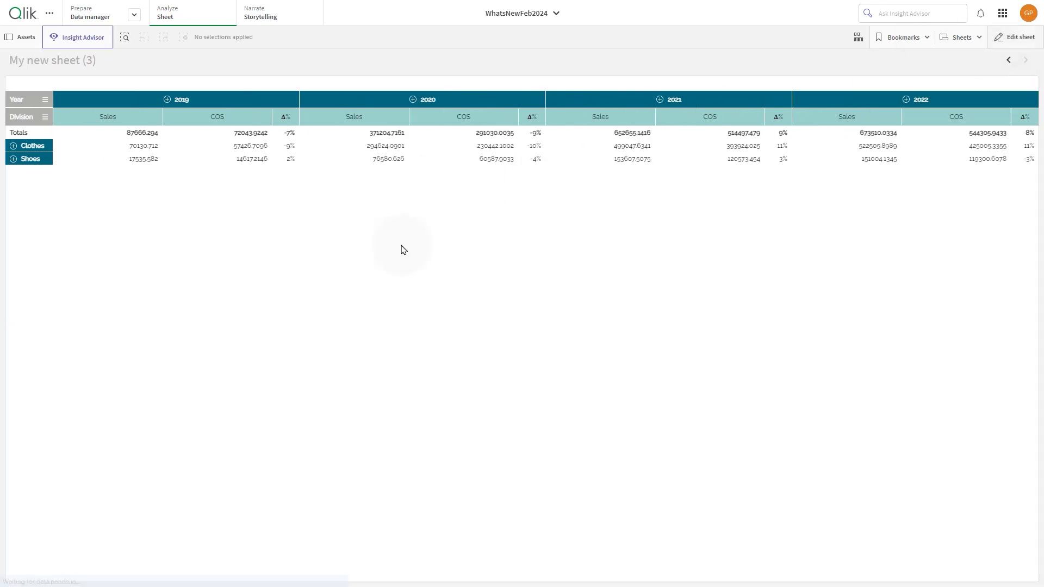
left_click(14, 159)
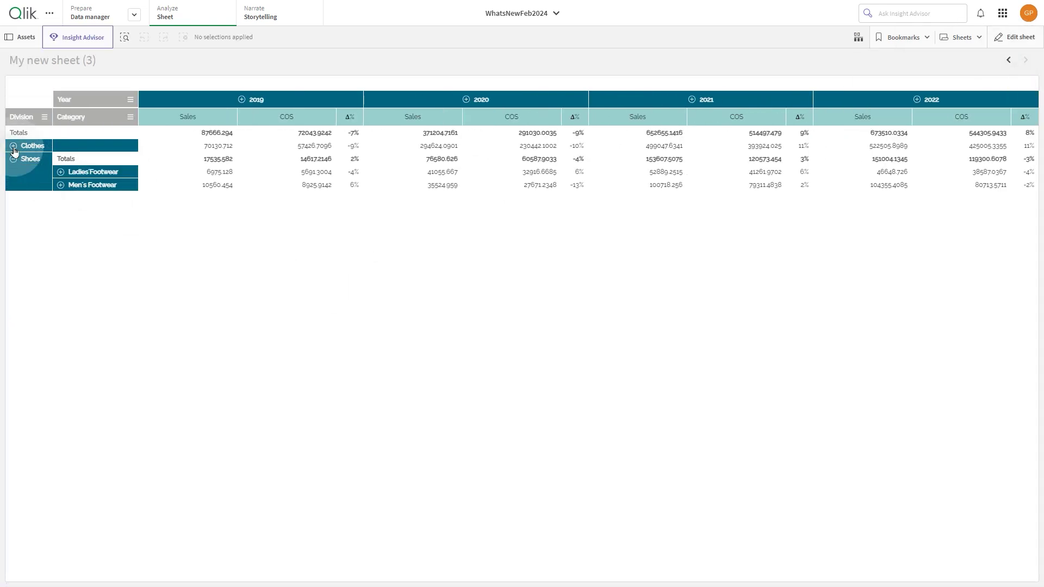
left_click(13, 145)
left_click(71, 173)
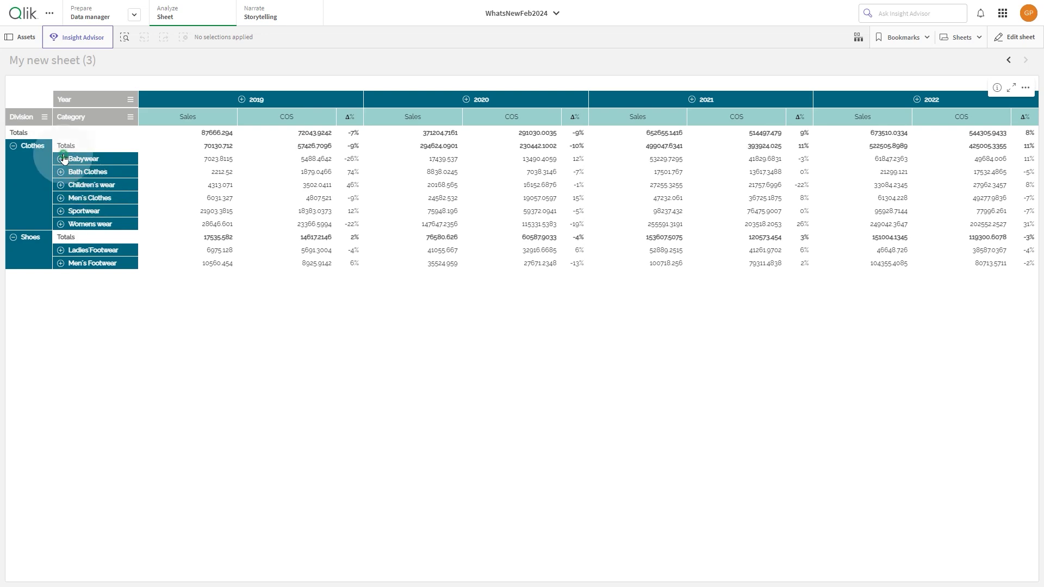
left_click(61, 159)
left_click(62, 329)
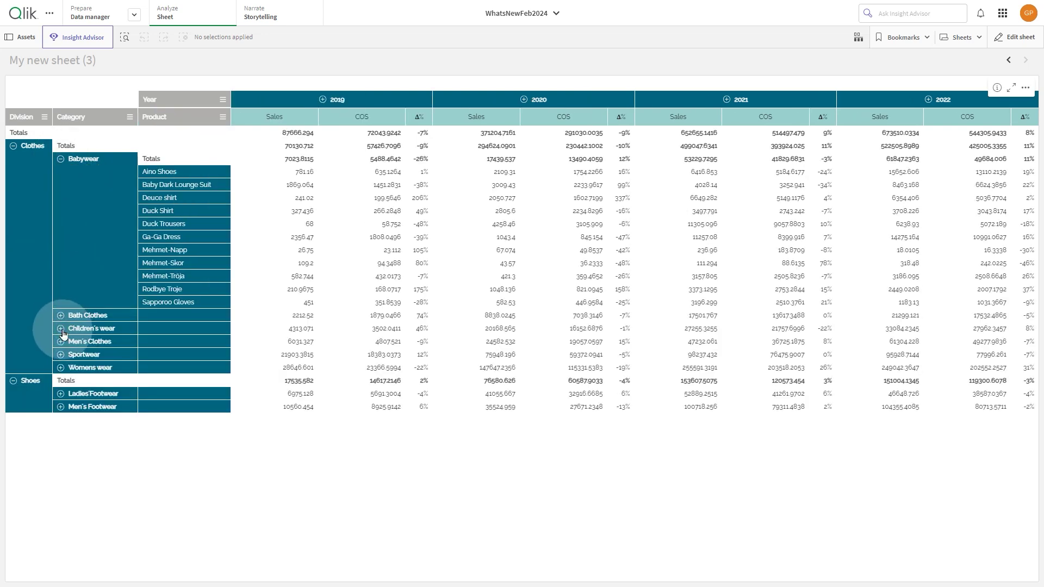
left_click(61, 316)
left_click(61, 486)
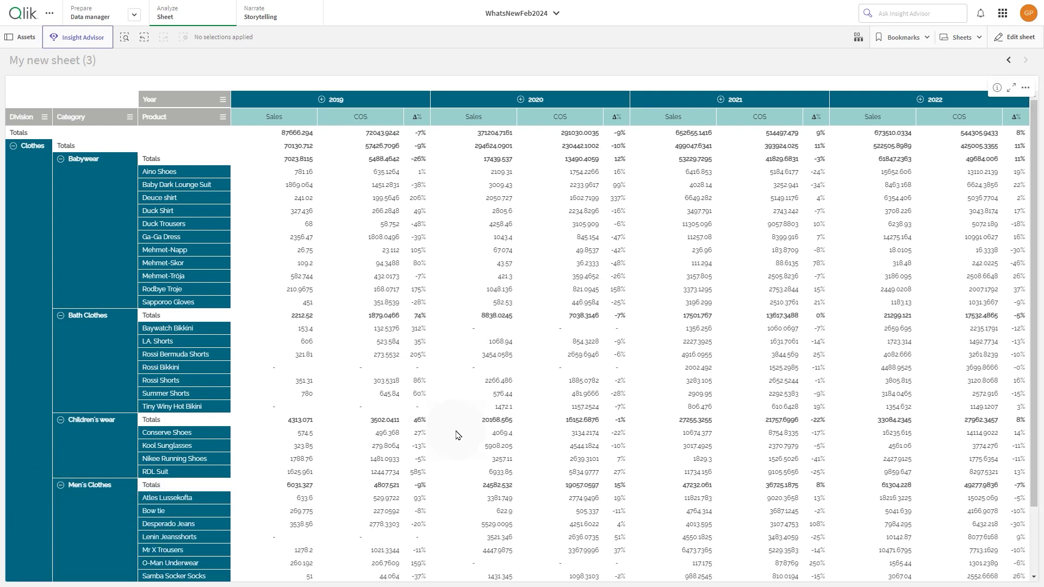
Re-enter edit mode, apply pending changes, and clear the '-' Null value text
left_click(1007, 38)
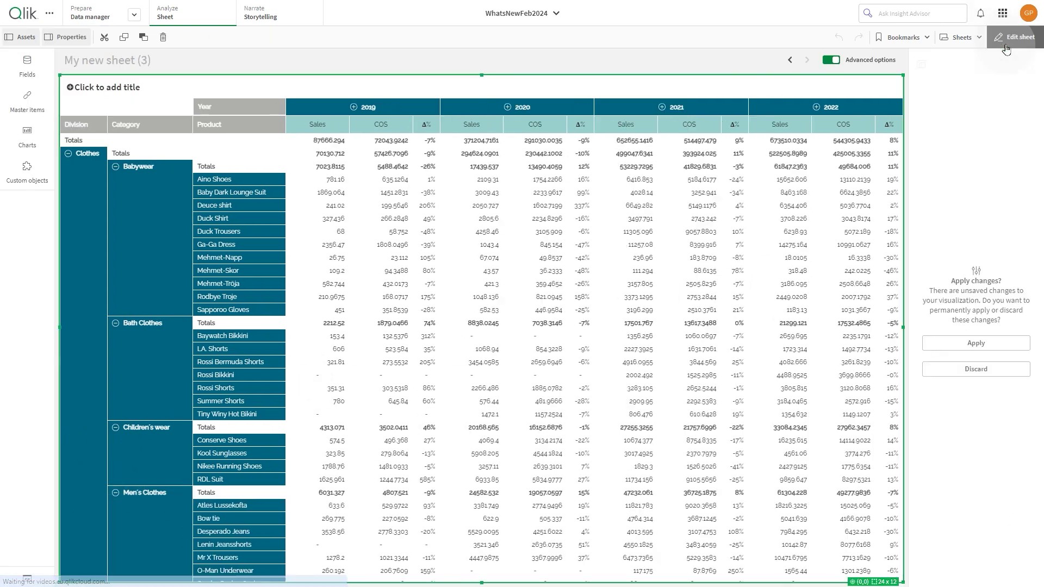
left_click(984, 345)
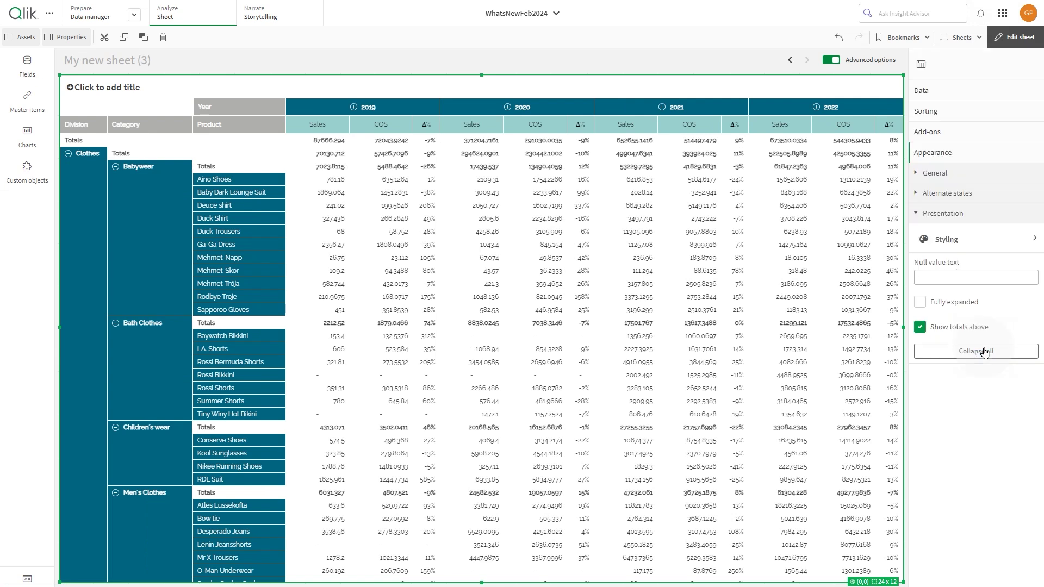
left_click(938, 280)
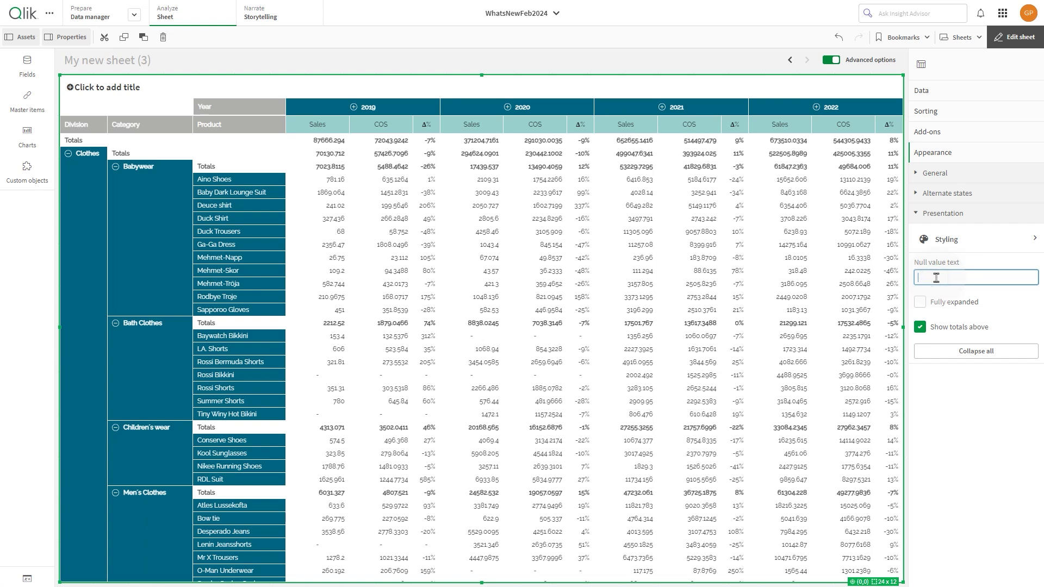
key("Return")
Give Category a Pick(CategoryID, '#009845', '#1C355E', …) background colour expression
left_click(944, 94)
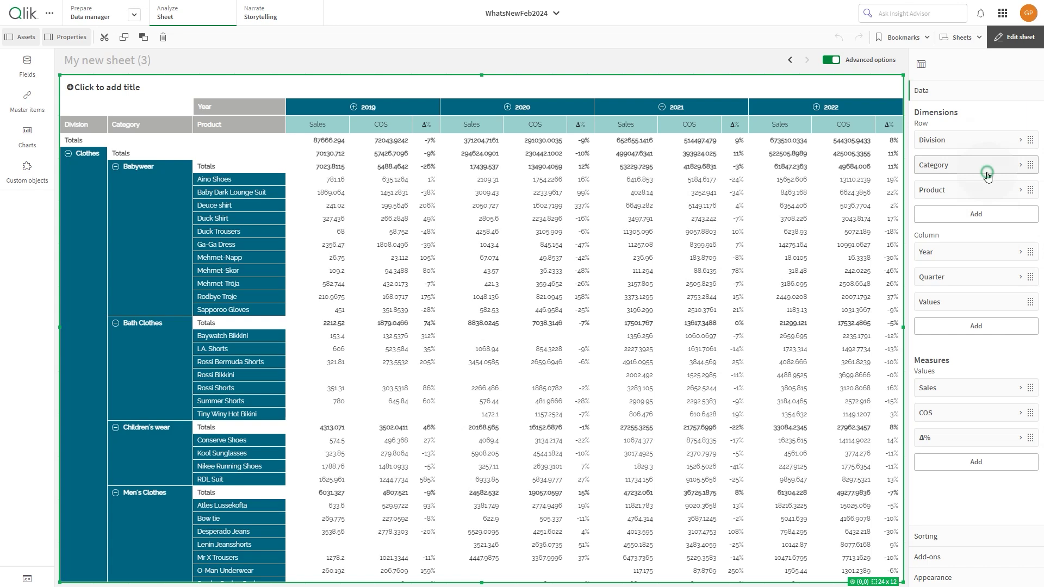
left_click(986, 166)
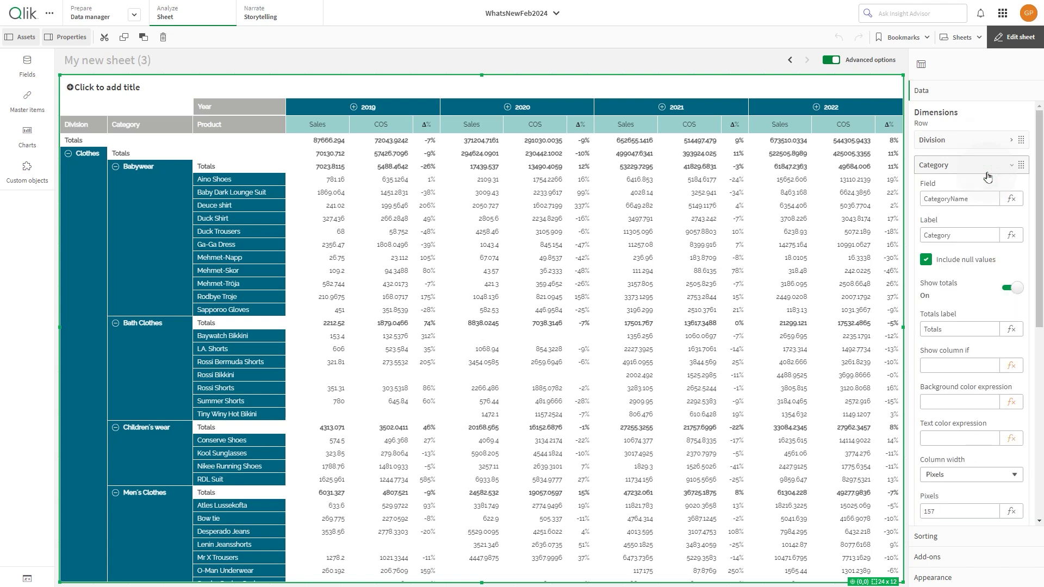
left_click(1011, 402)
type("Pick(CategoryID)")
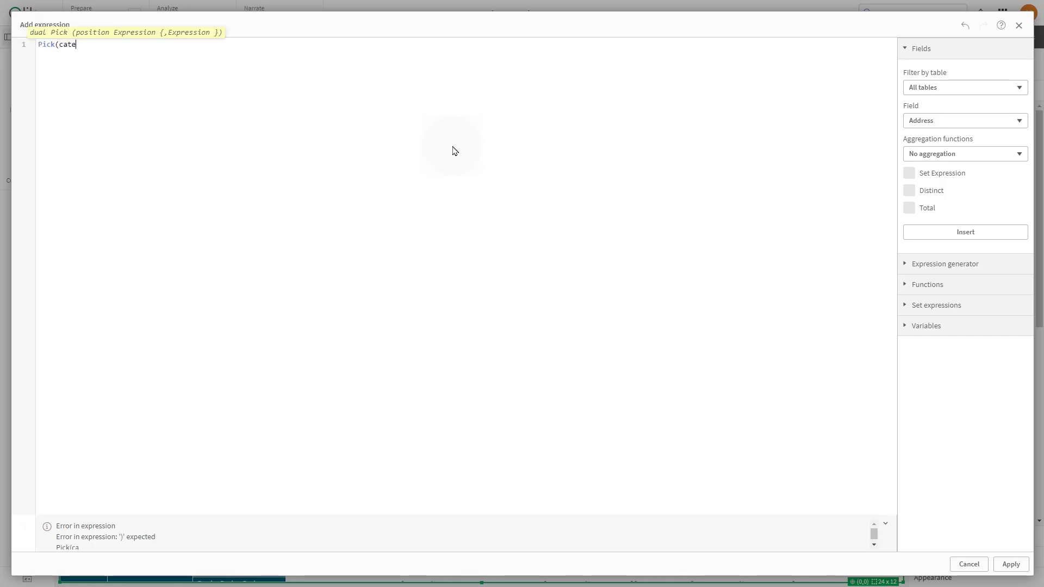
key("BackSpace")
type(", '#009845',")
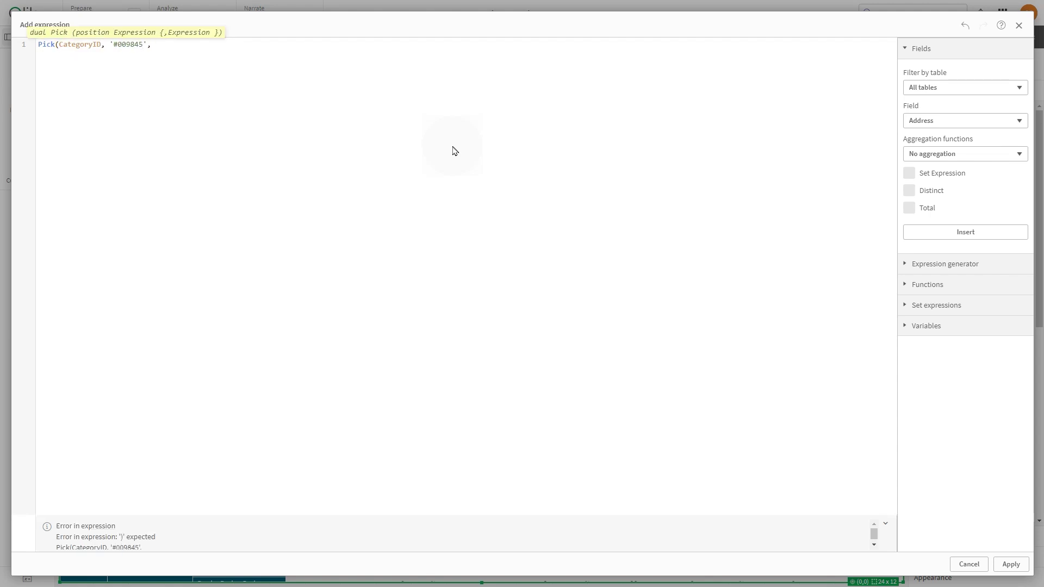
type(" '#1C355E', 'E7004C', '#")
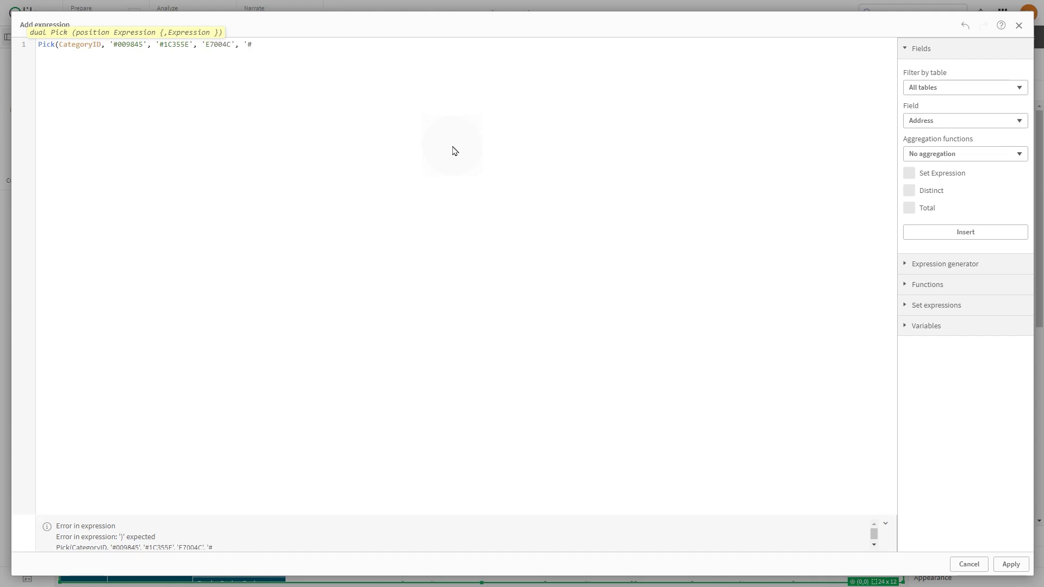
type("C2D500', '#006937', '#870064','#FFC72A', '#244B5A")
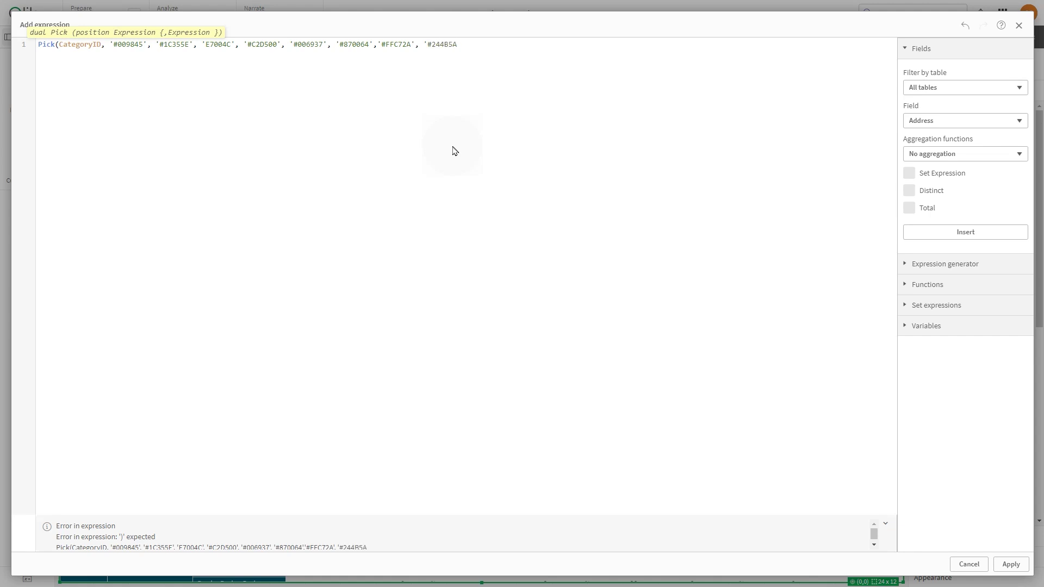
type(")")
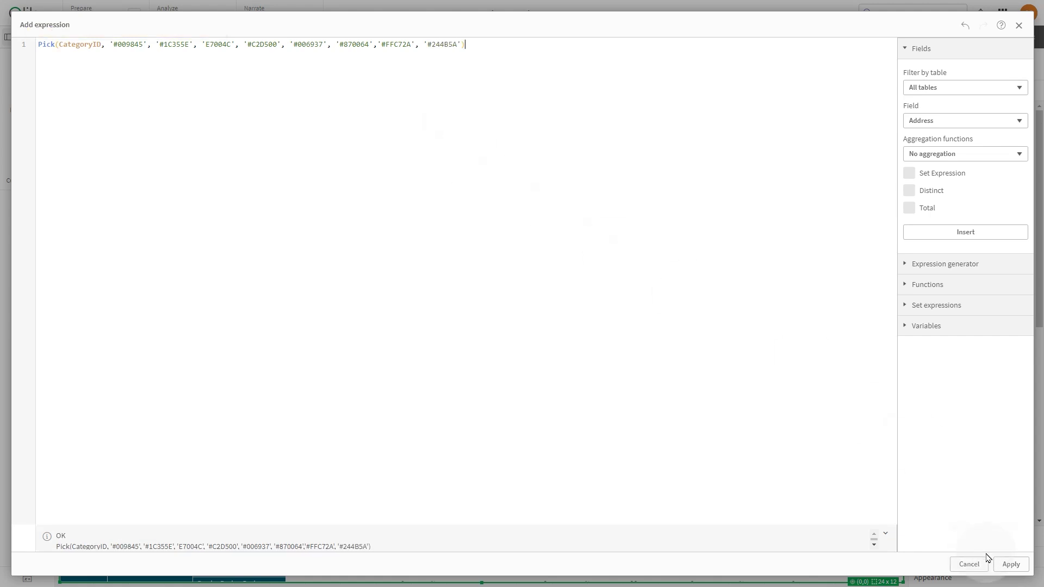
left_click(1009, 564)
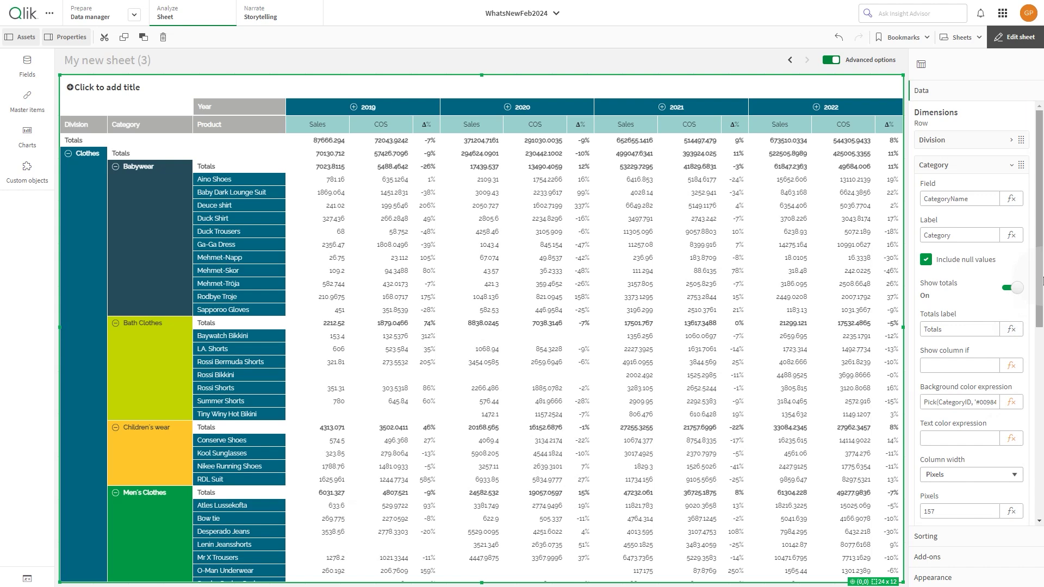
Set Δ% text colour to if(sum(Sales)/sum(Forecast)-1>0, black(), lightRed())
left_click_drag(1039, 280, 1039, 471)
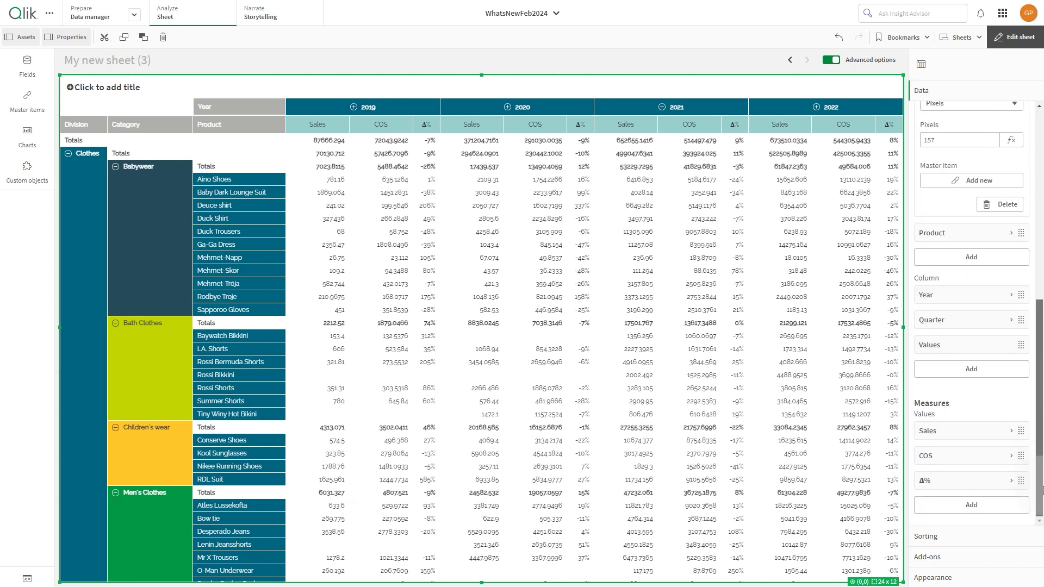
left_click(990, 481)
left_click_drag(1039, 412, 1039, 459)
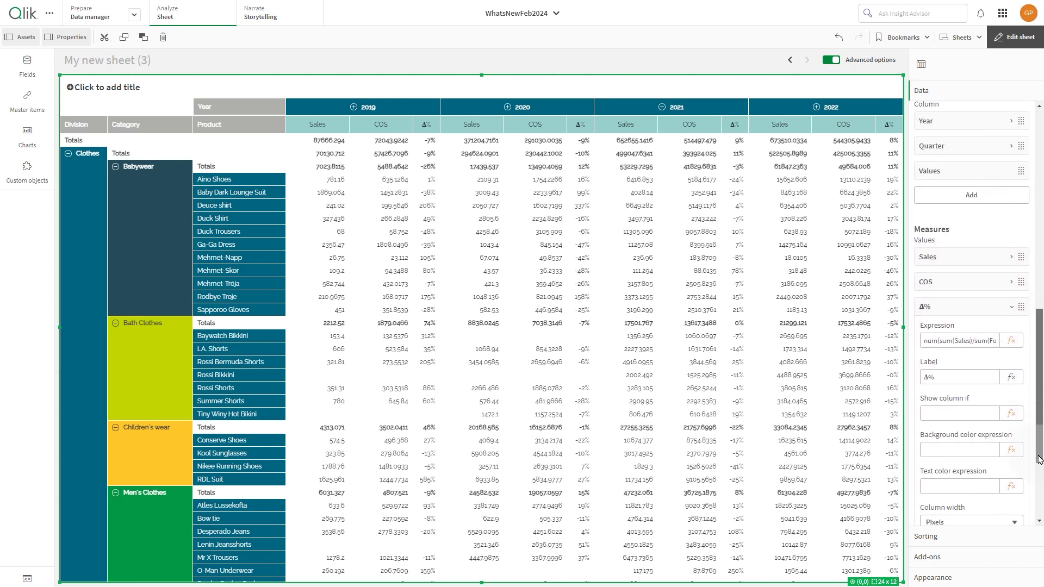
scroll(1039, 459, "down", 1)
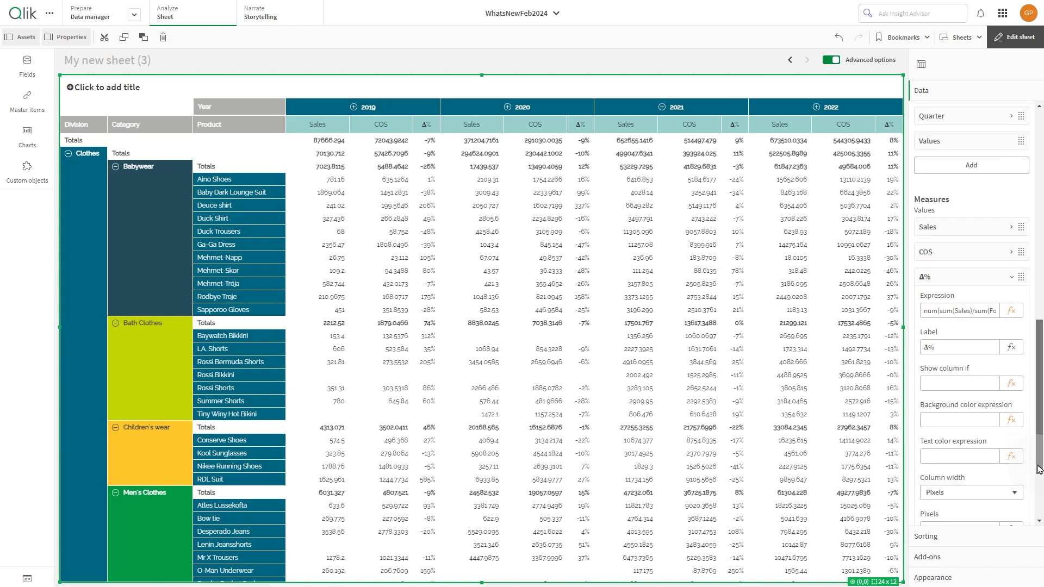
left_click(1010, 448)
type("if(su")
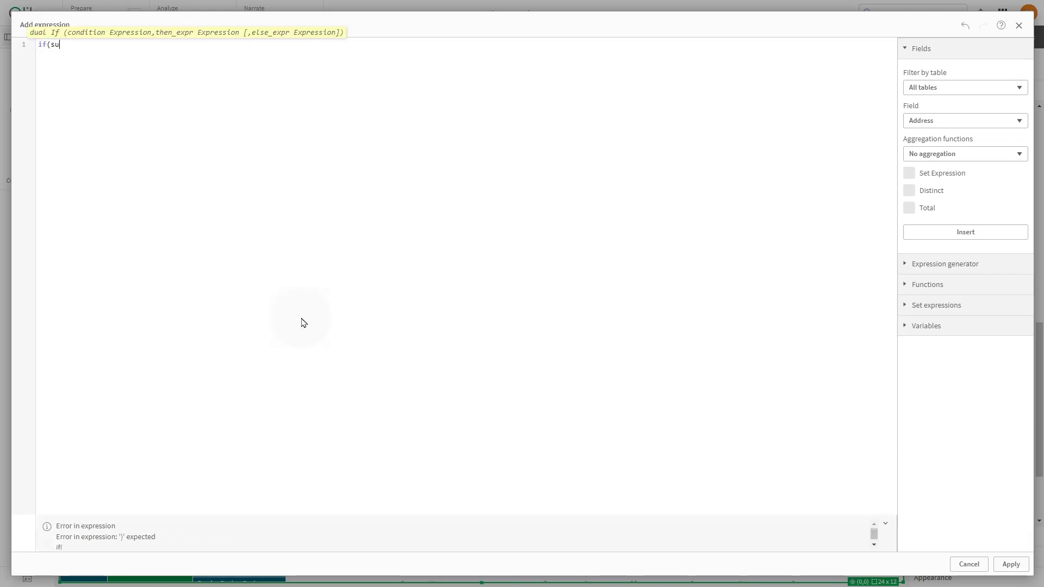
type("m(Sales)/sum")
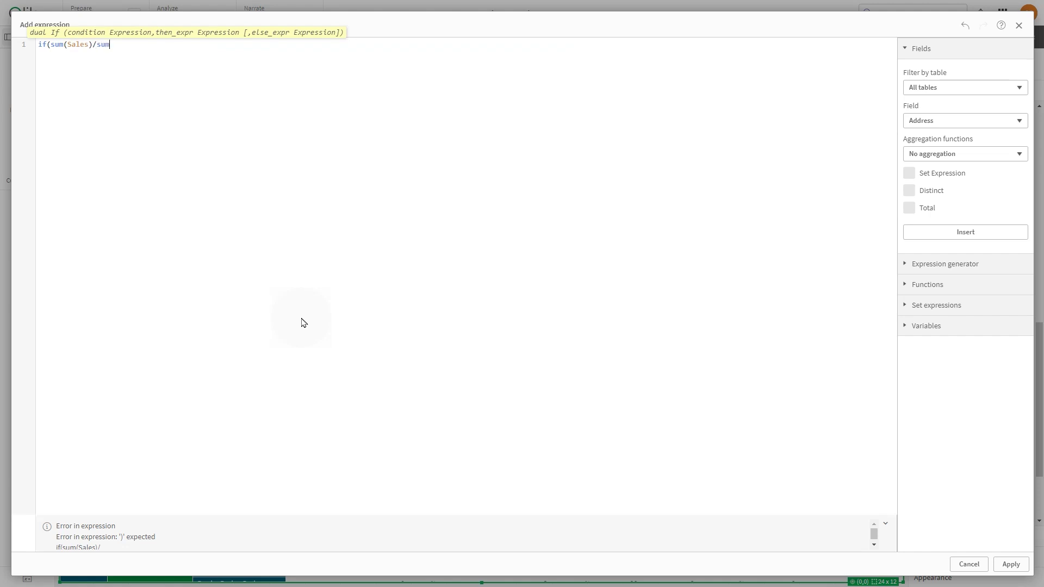
type("(Forecast)-1>0, black(), l")
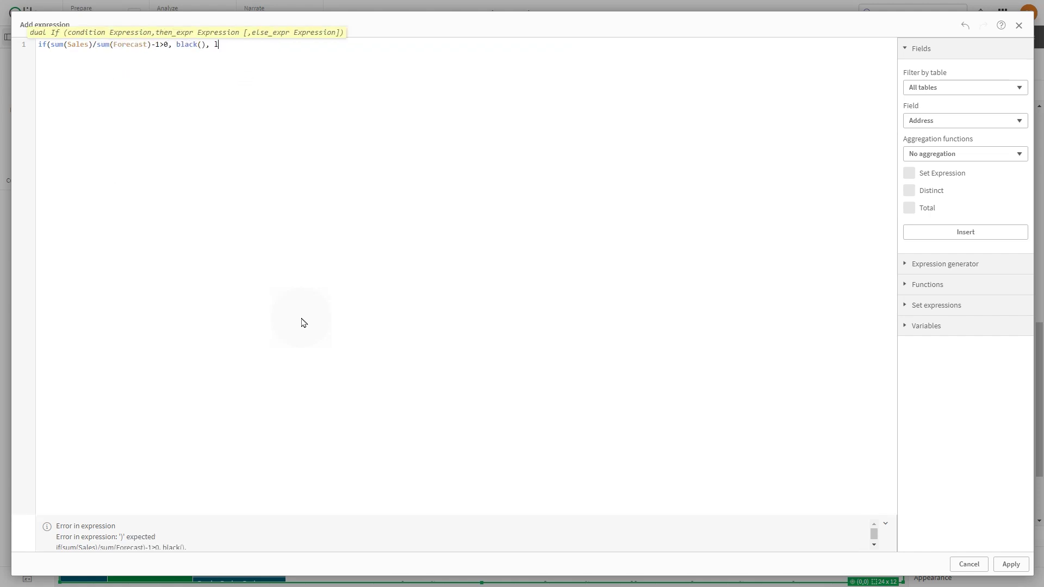
type("ightRed())")
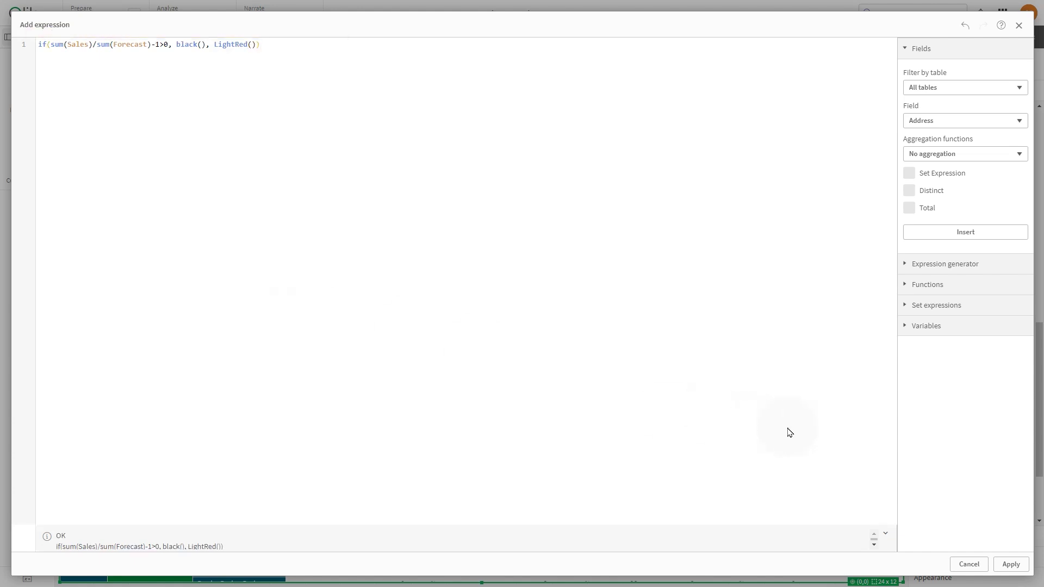
left_click(1008, 564)
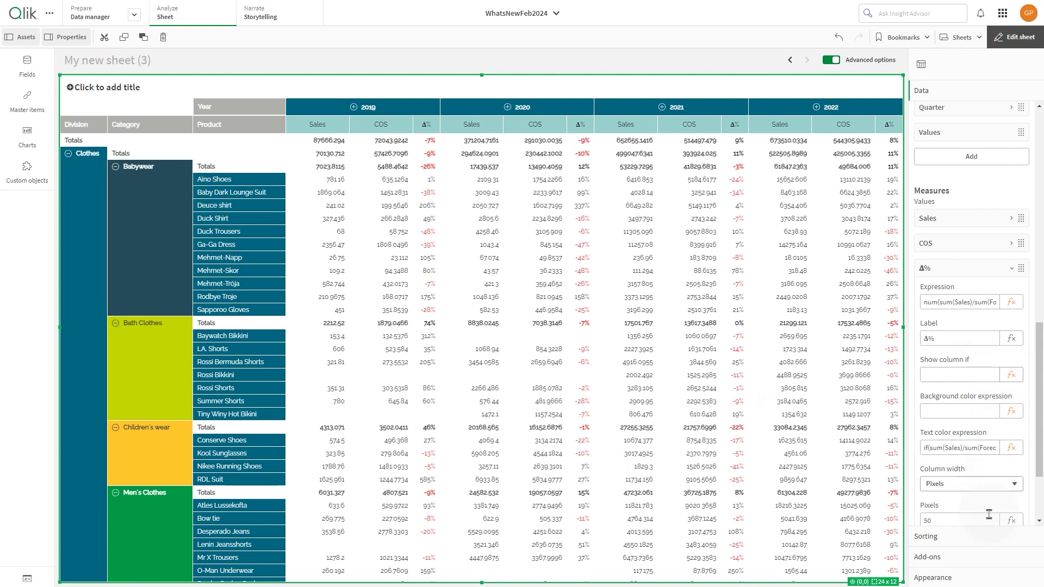
Uncheck Show totals above in Presentation, then leave edit mode
left_click(972, 581)
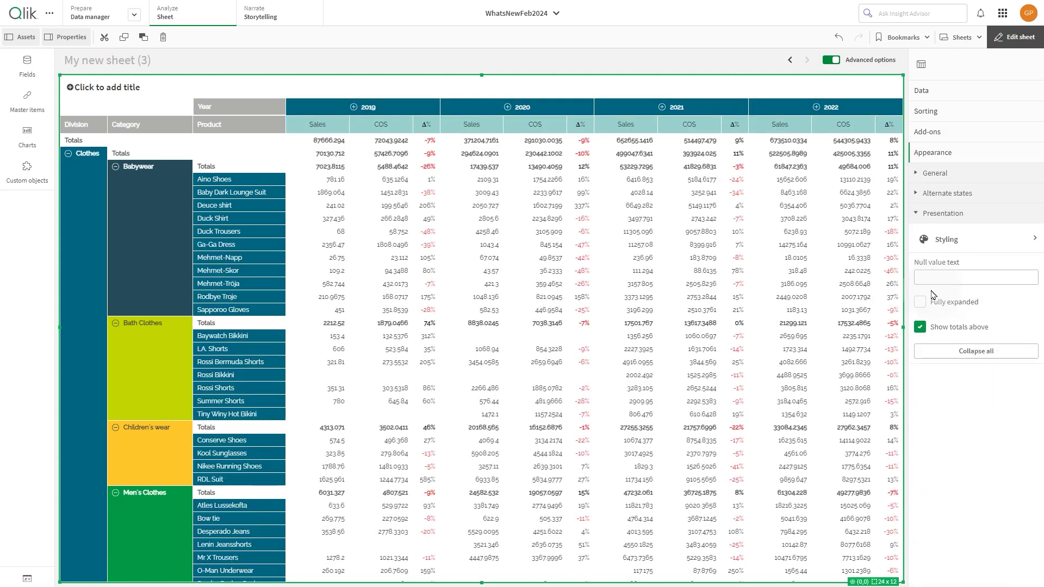
left_click(919, 327)
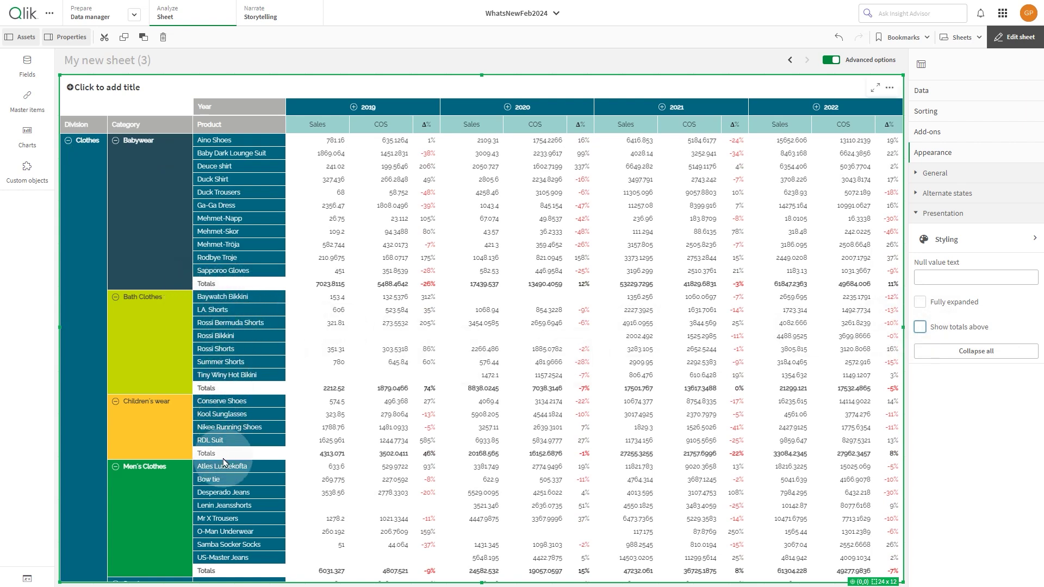
left_click(1029, 41)
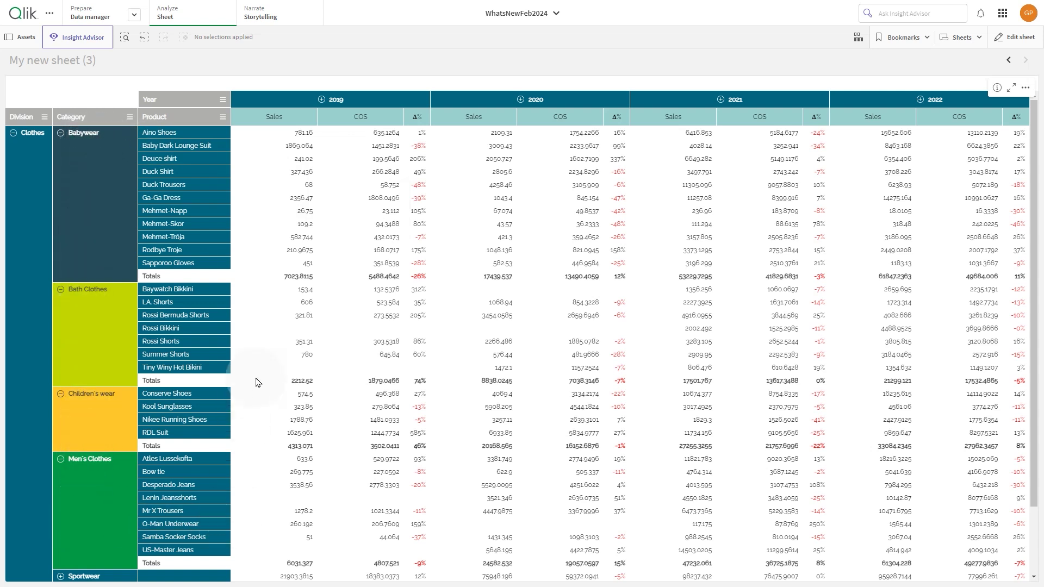
Expand the 2019 column header into quarters Q1–Q4
left_click(322, 100)
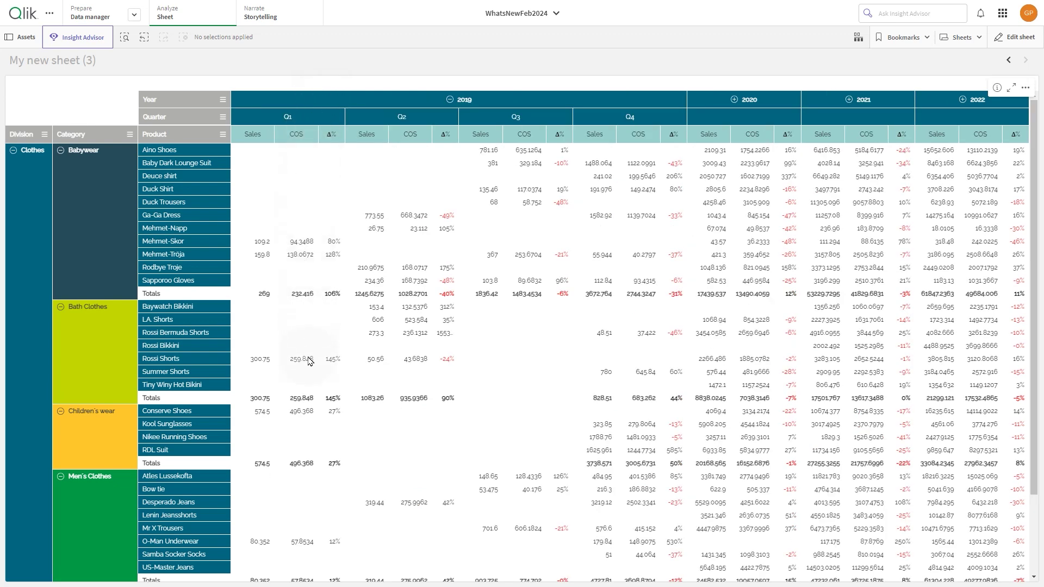